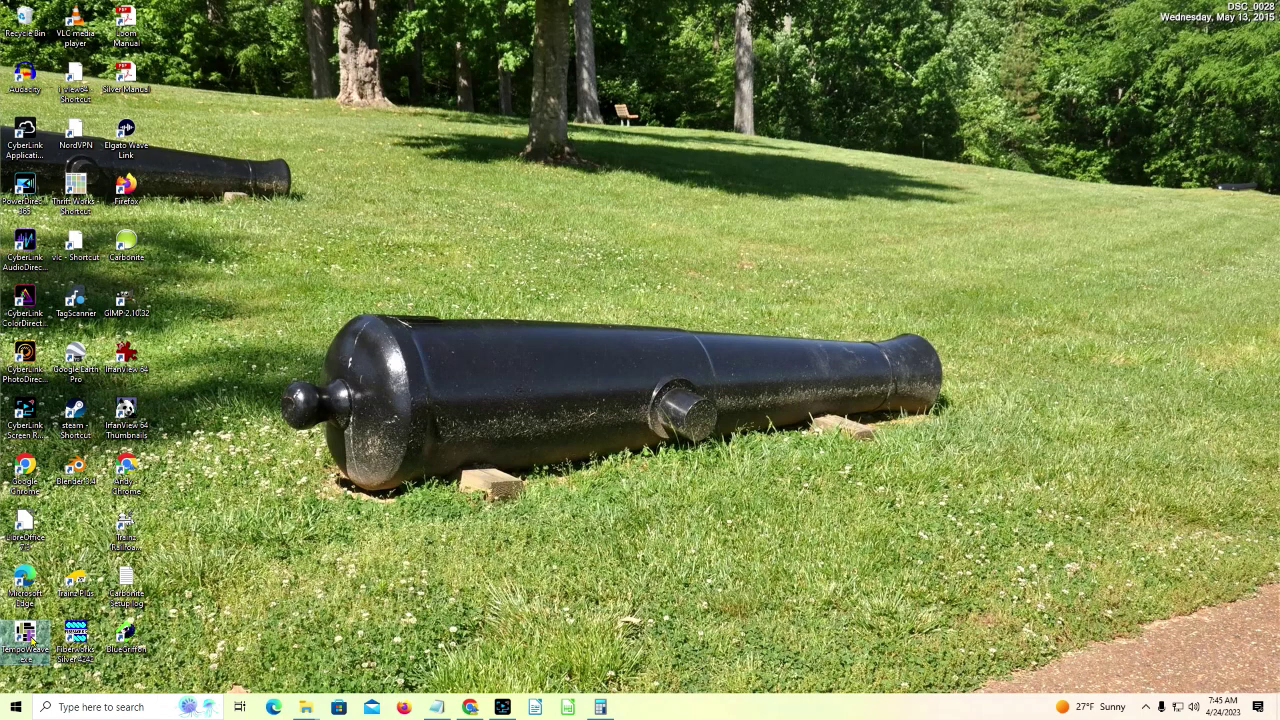
Step: Launch TempoWeave Designer and draw a straight 24-end threading, 2/2 twill tie-up and 24-pick treadling
double_click(28, 636)
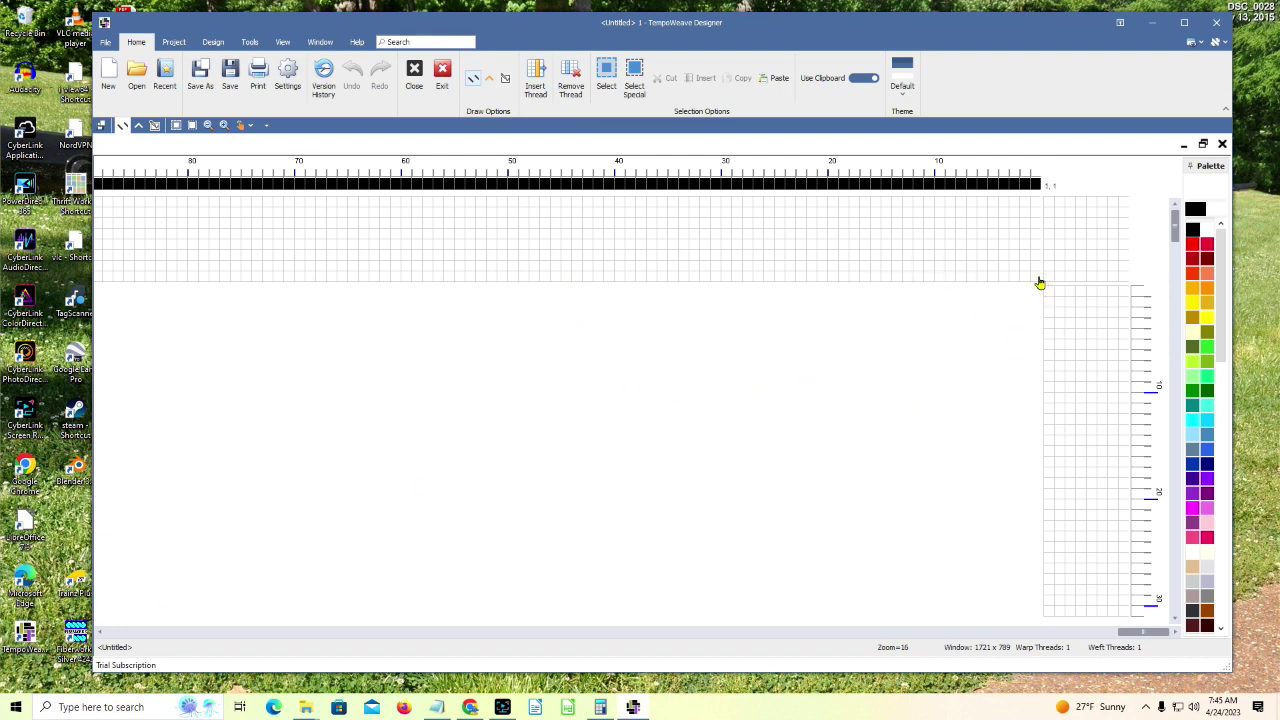
left_click_drag(1040, 281, 786, 251)
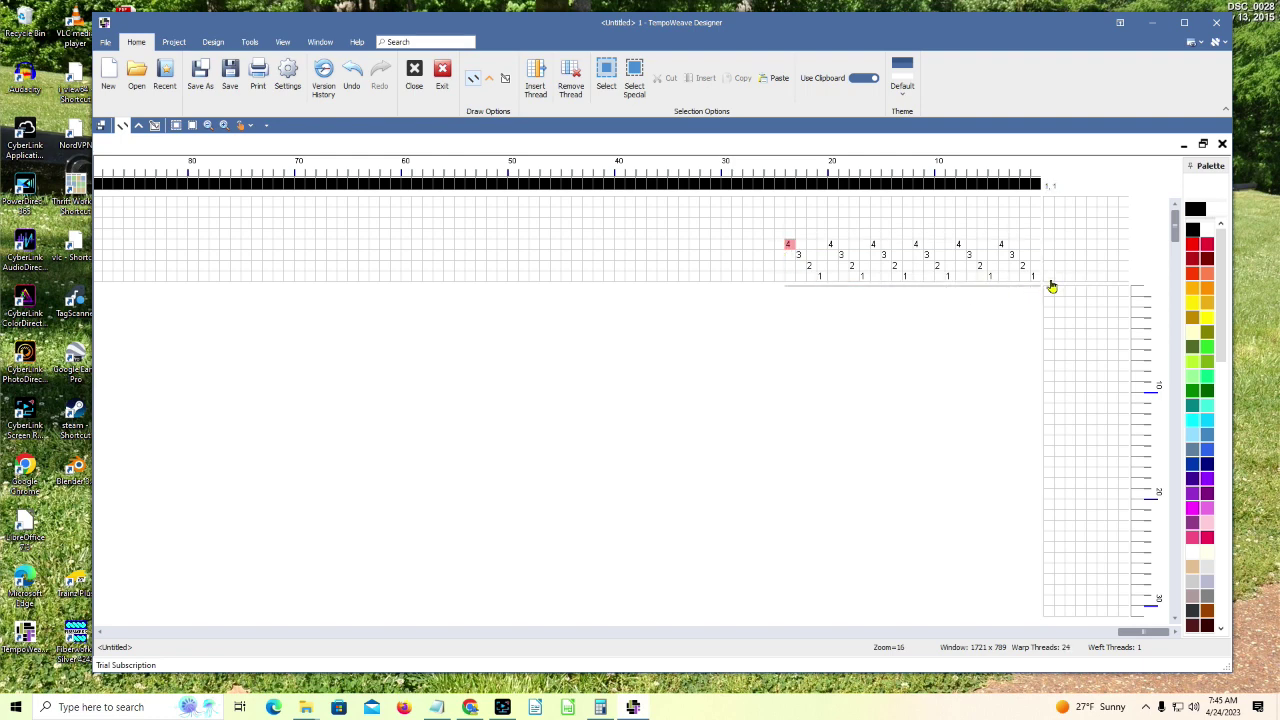
left_click_drag(1049, 276, 1050, 259)
left_click(1059, 257)
left_click(1069, 254)
left_click(1080, 245)
left_click(1080, 276)
mouse_move(1049, 296)
left_mouse_down()
mouse_move(1046, 552)
mouse_move(1081, 540)
left_mouse_up()
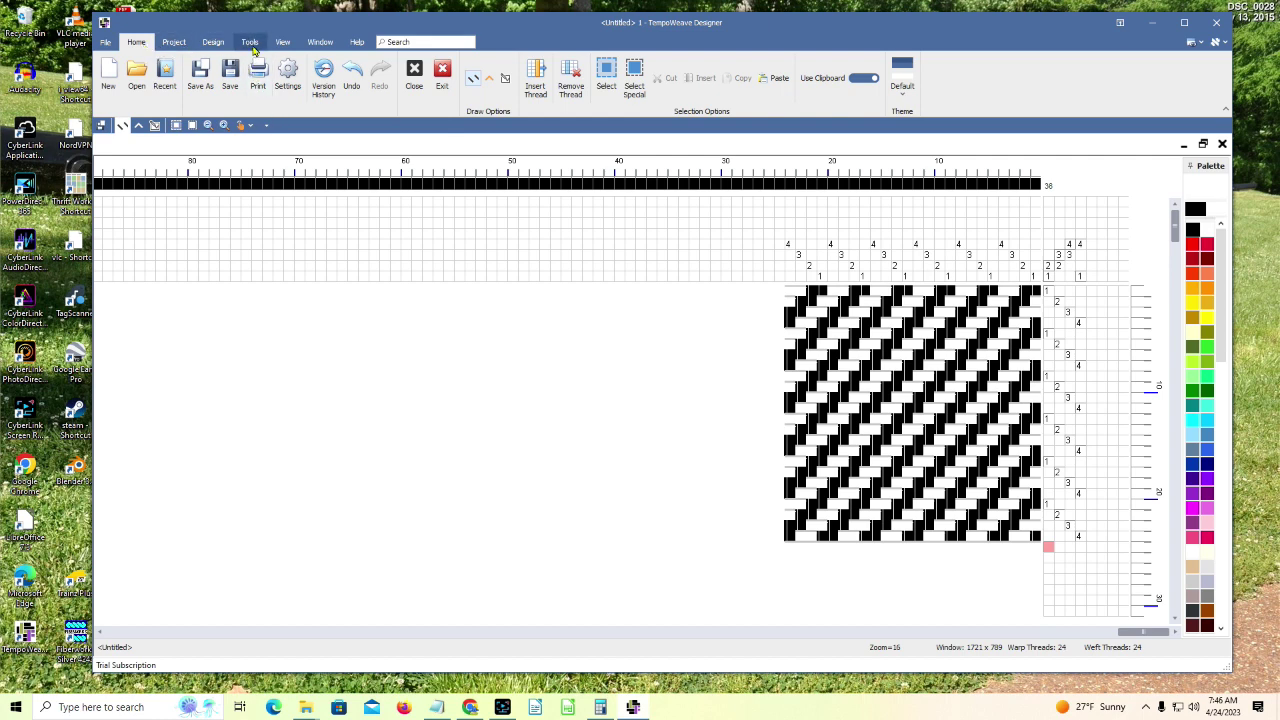
left_click(250, 42)
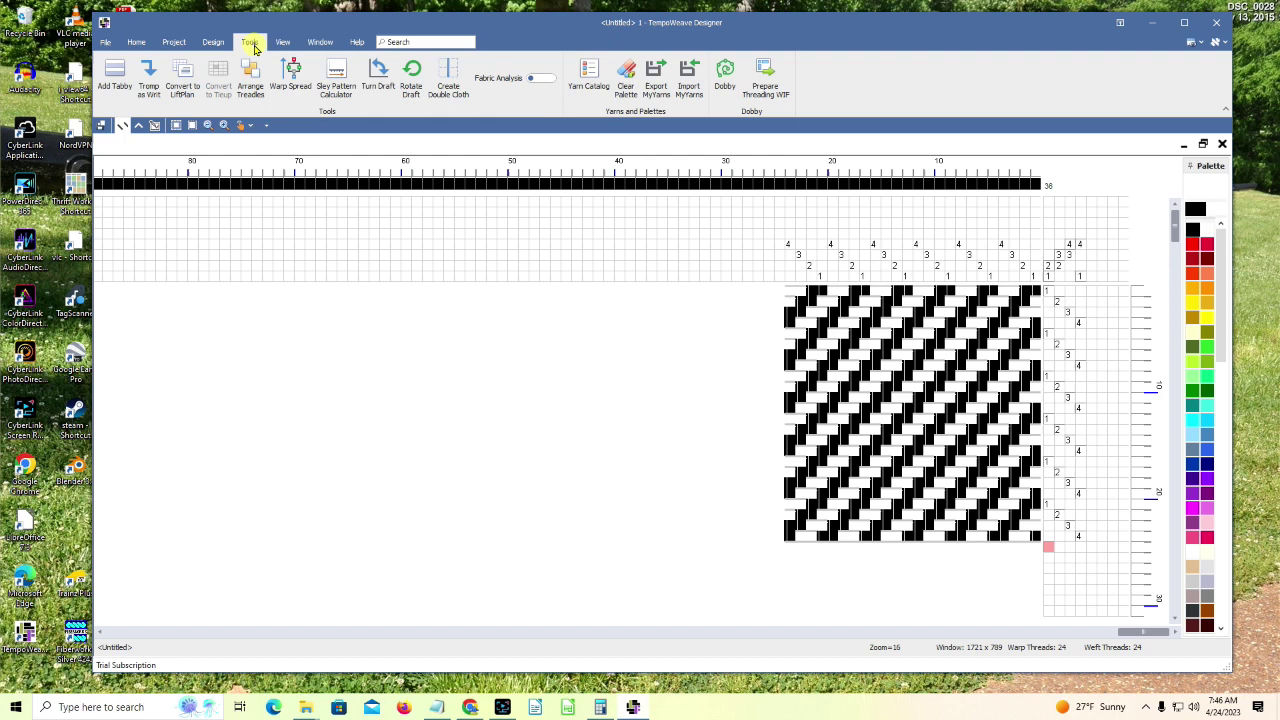
left_click(185, 91)
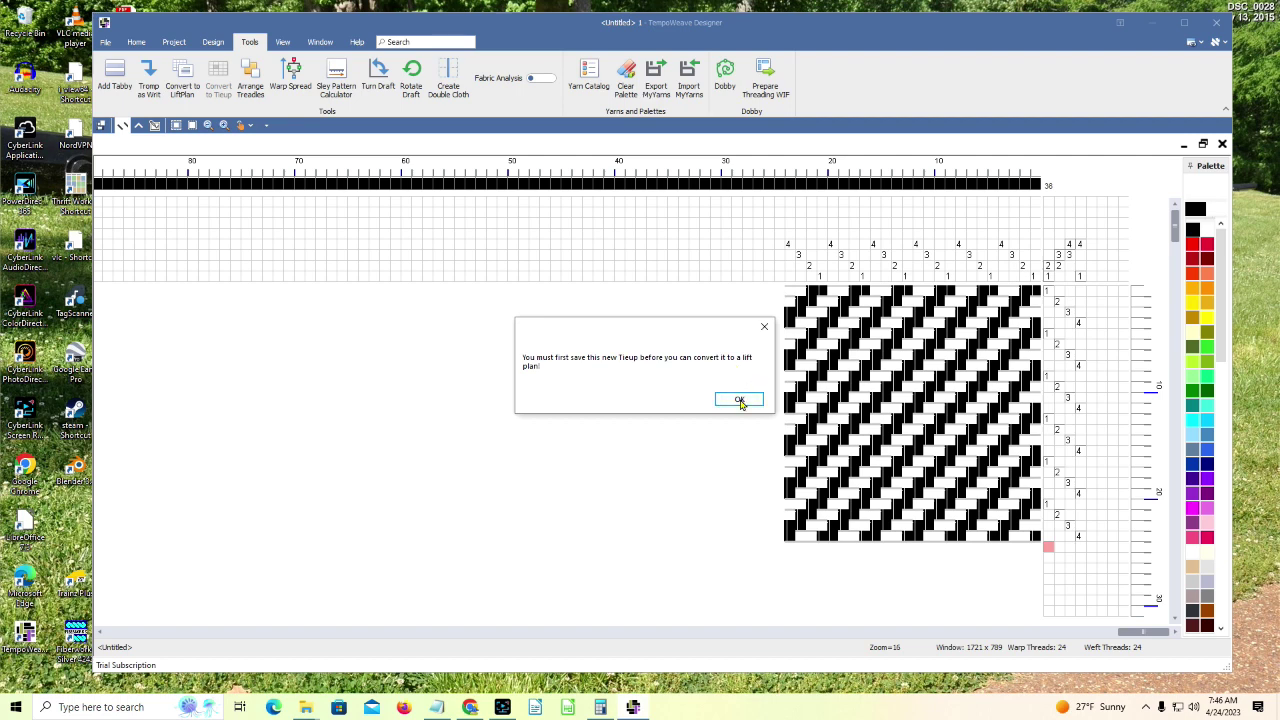
left_click(739, 401)
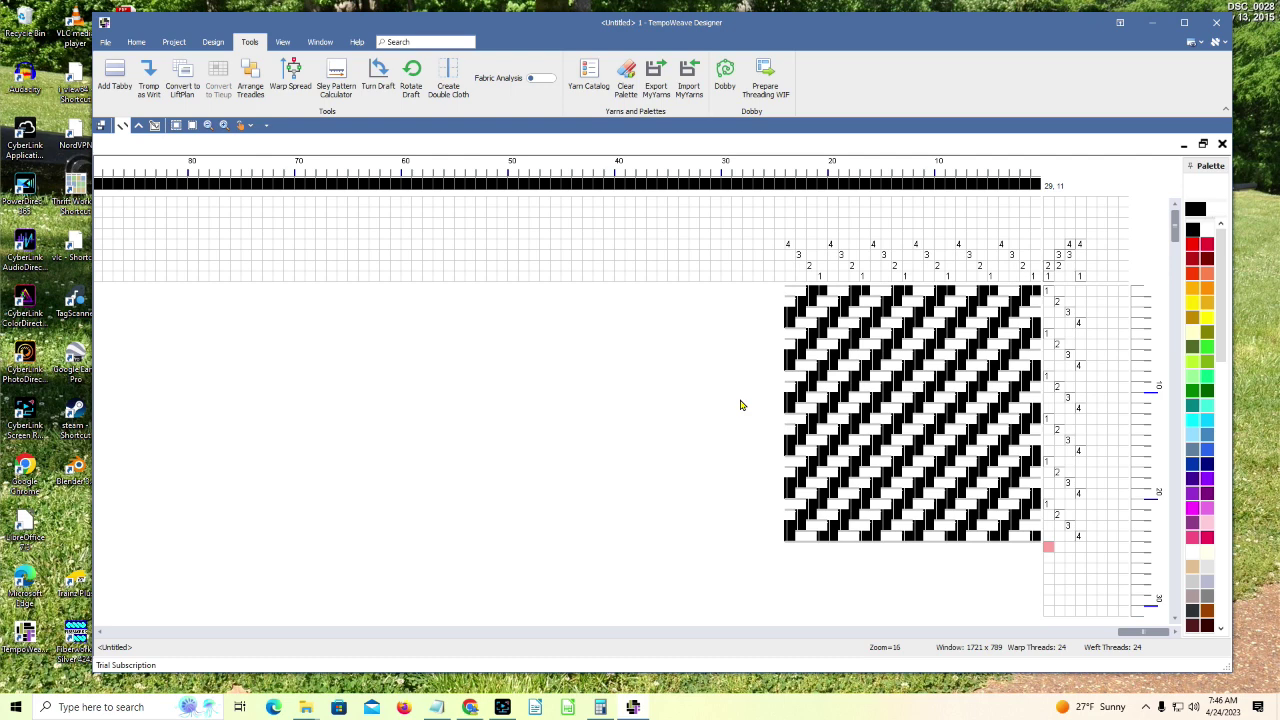
Step: Save the twill draft as TU2LP.wif in the TempoWeave folder using Save As
left_click(105, 44)
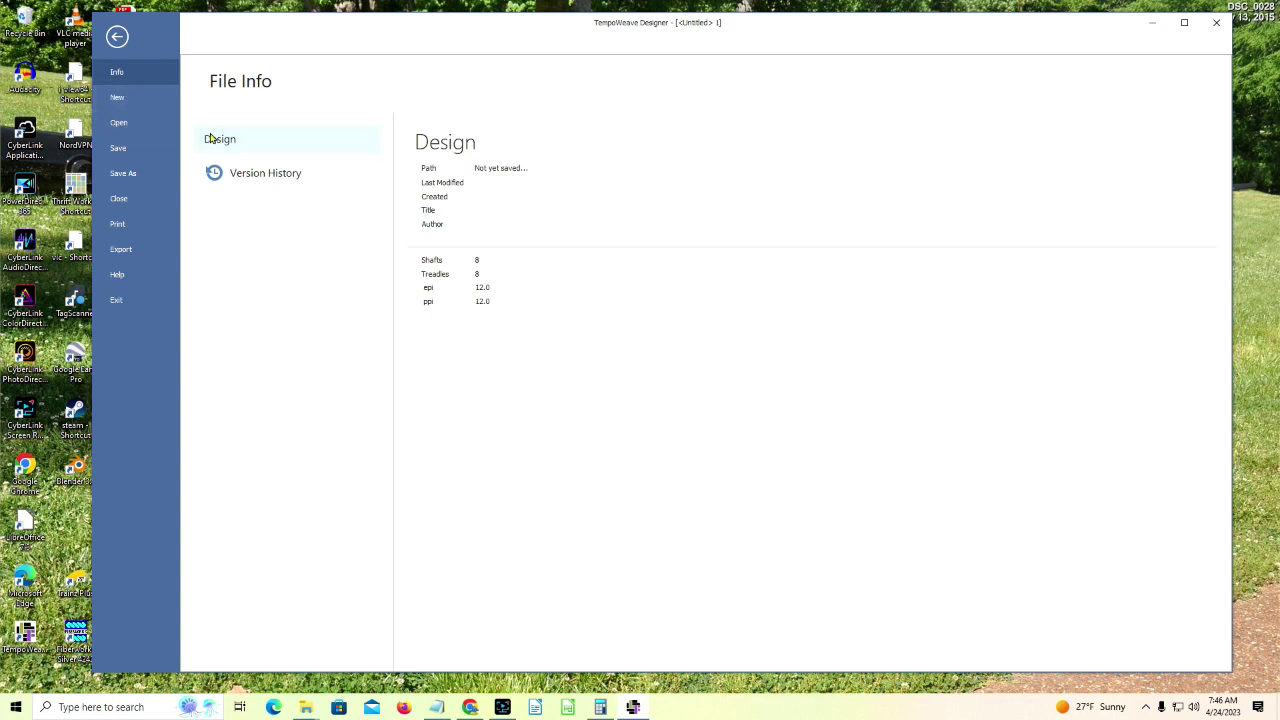
left_click(124, 173)
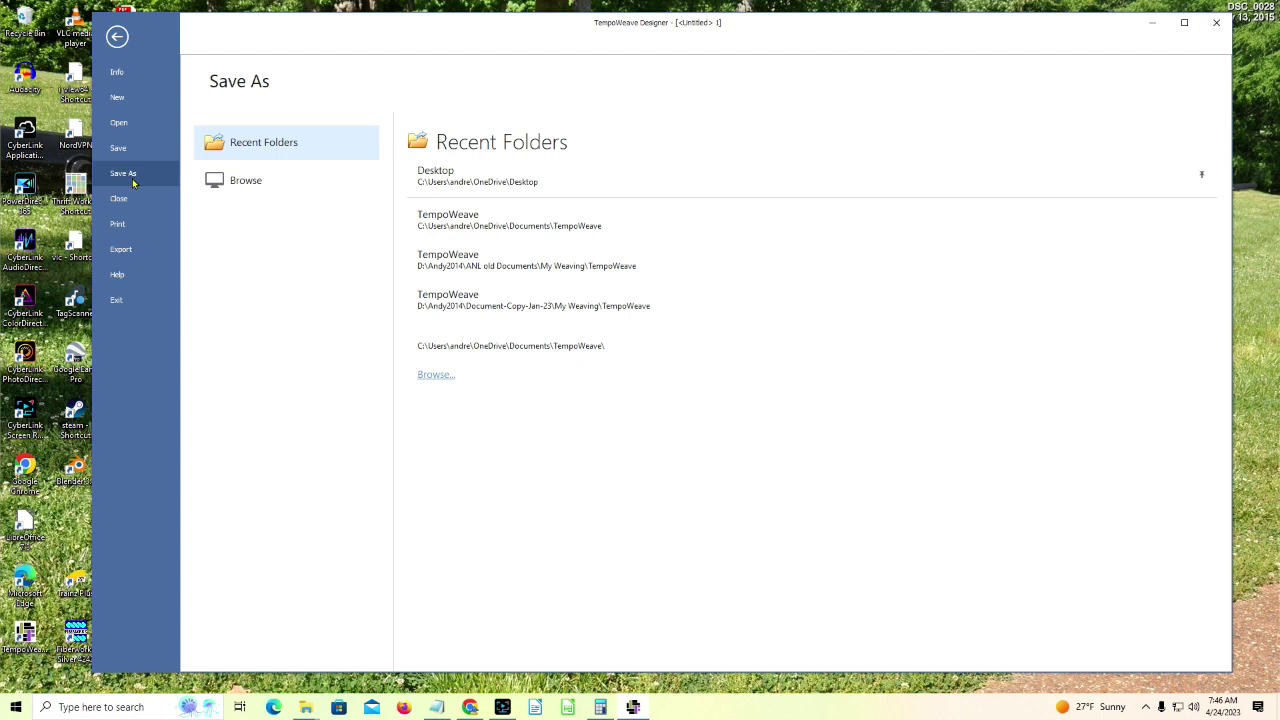
left_click(438, 224)
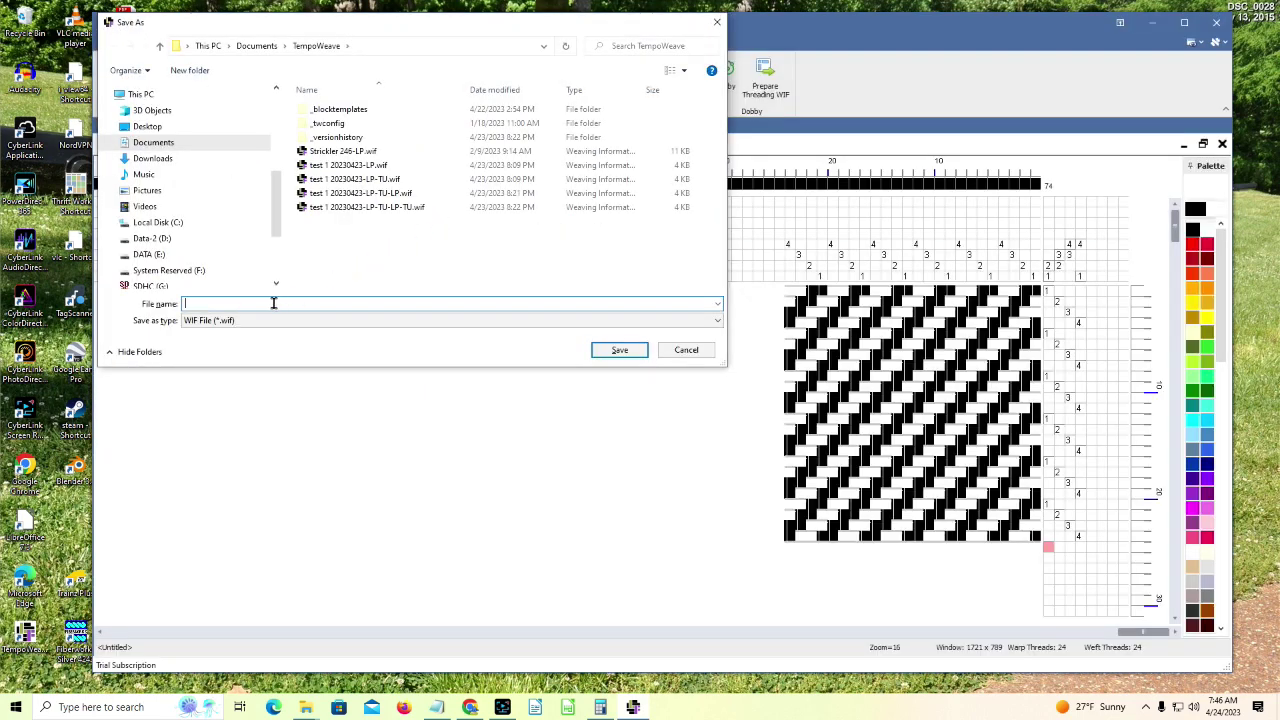
type("TU2LP")
left_click(622, 350)
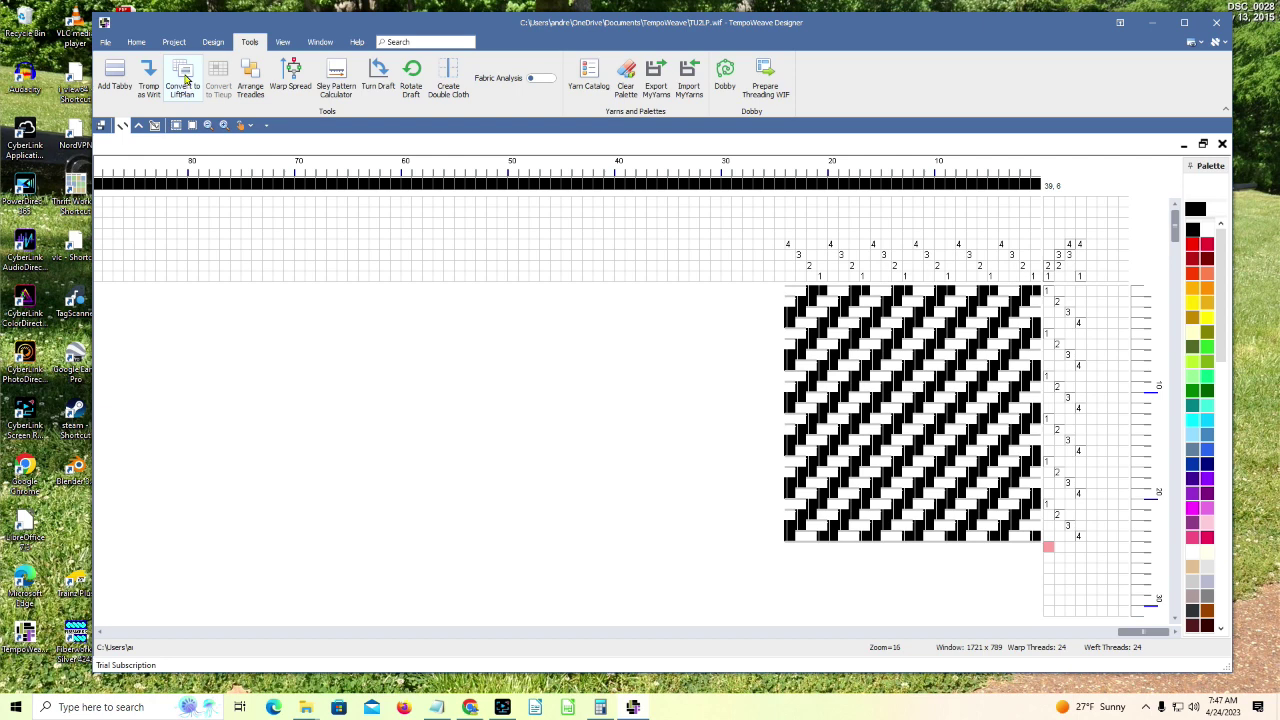
Step: Convert the draft to a lift plan, confirm, and save it as TU2LP-LP.wif
left_click(184, 82)
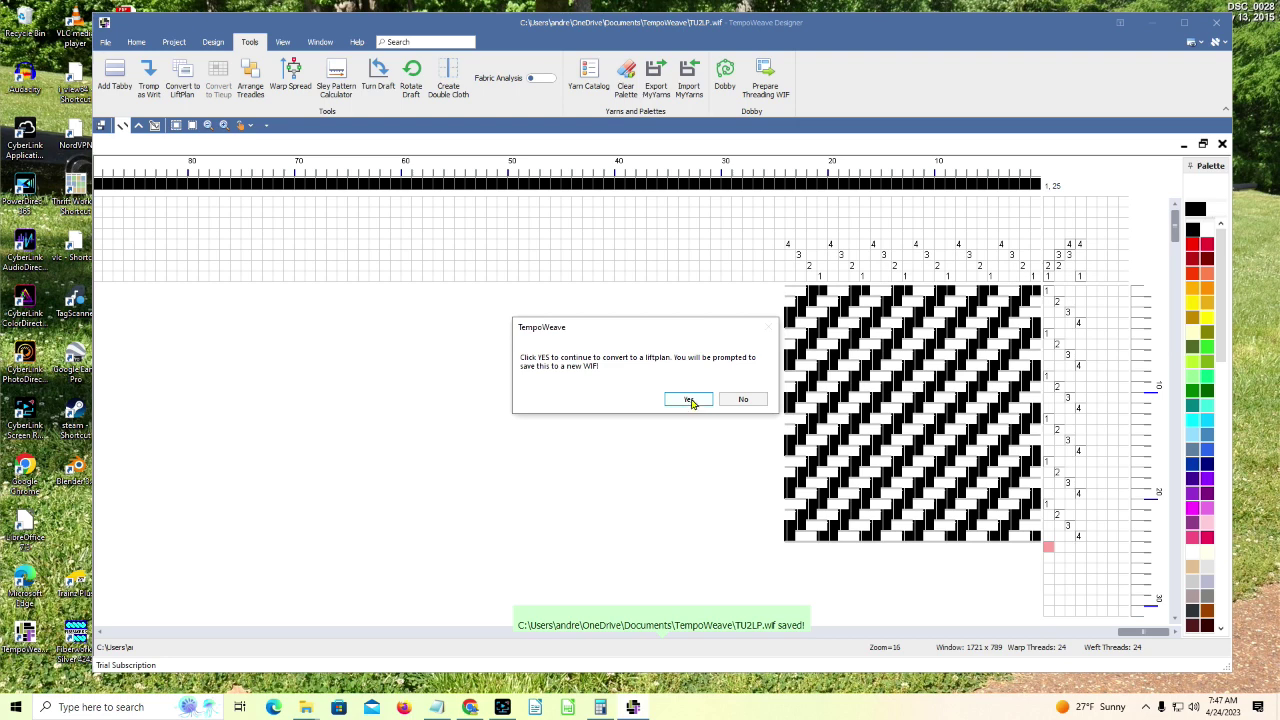
left_click(689, 400)
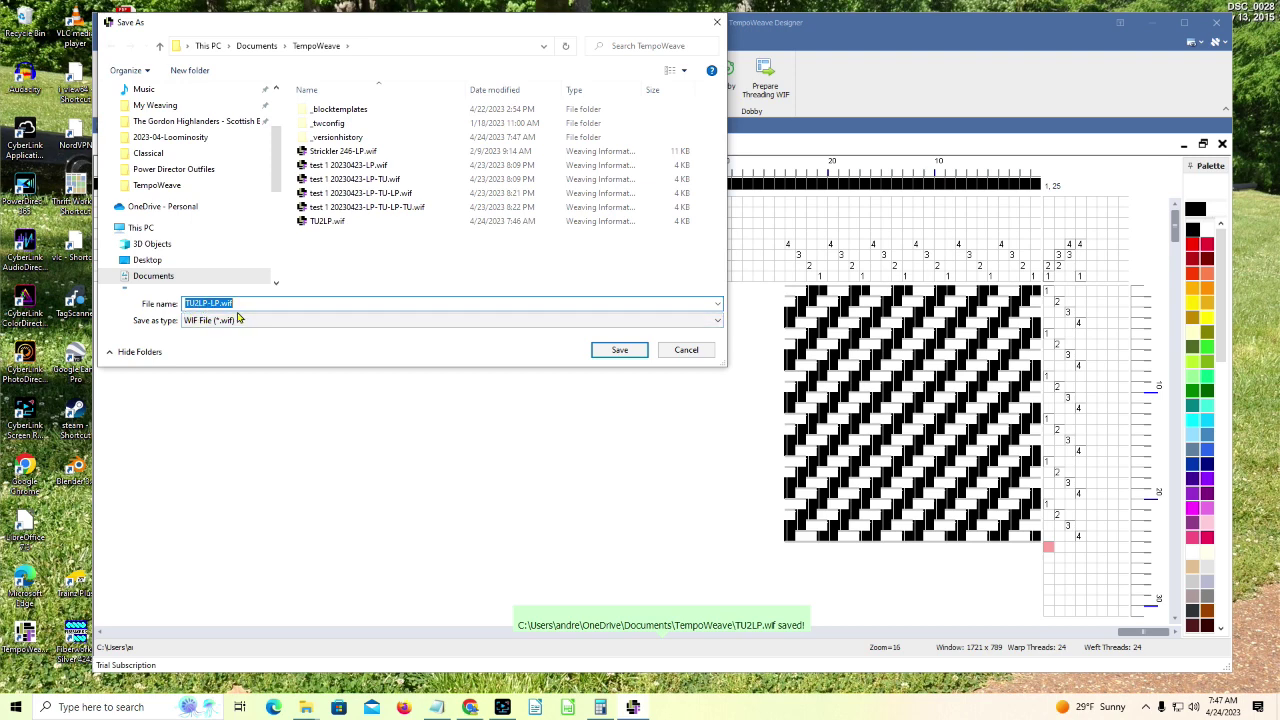
left_click(620, 351)
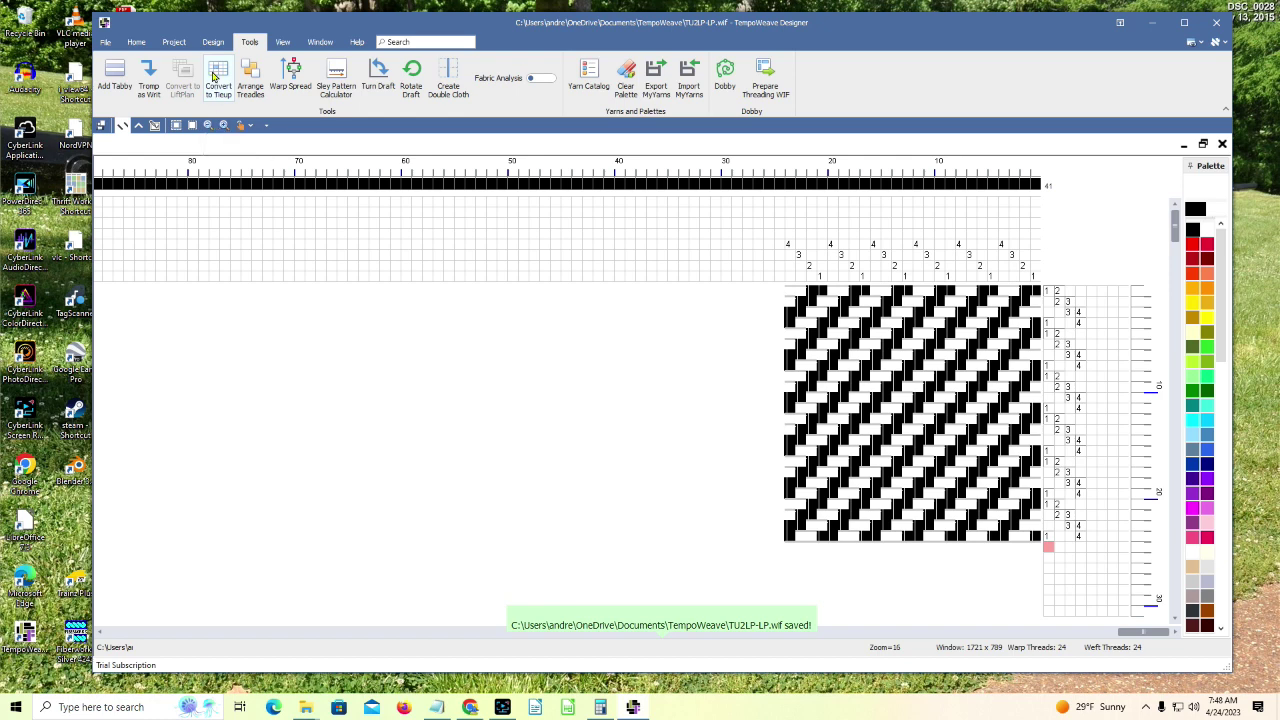
Step: Convert back to a tie-up, save as TU2LP-LP-TU.wif, save again, and close TempoWeave
left_click(213, 77)
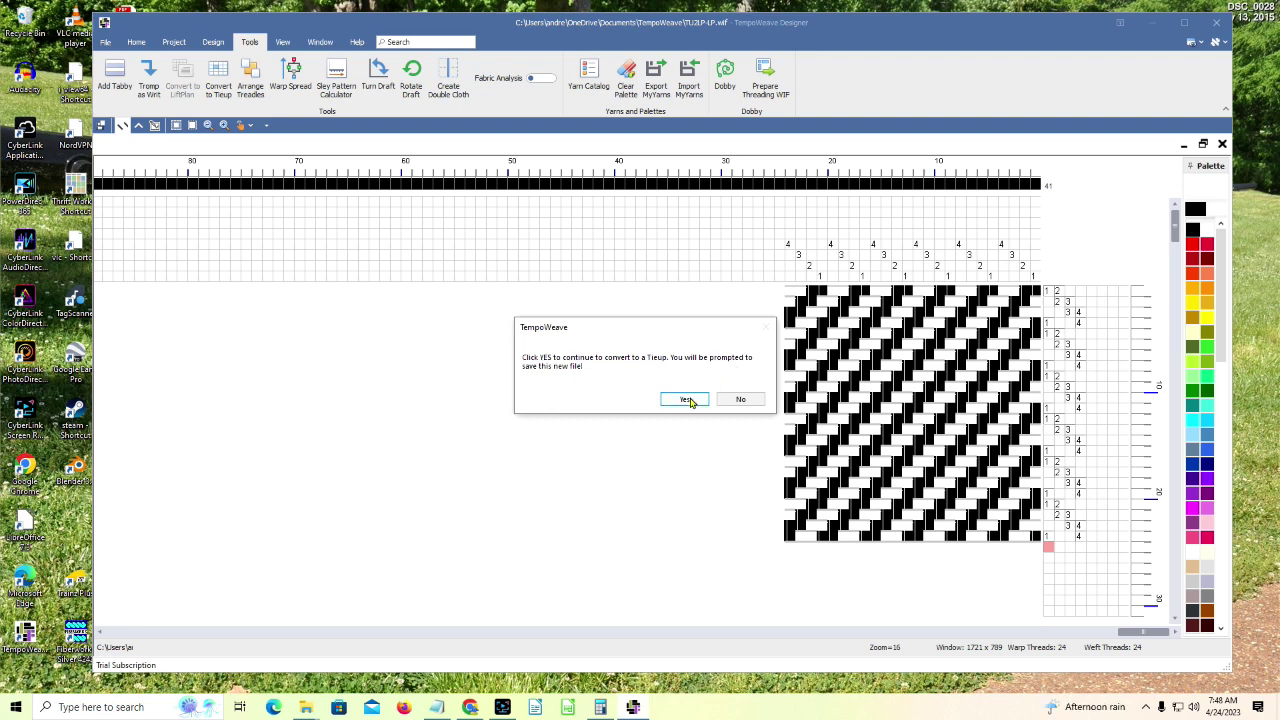
left_click(688, 400)
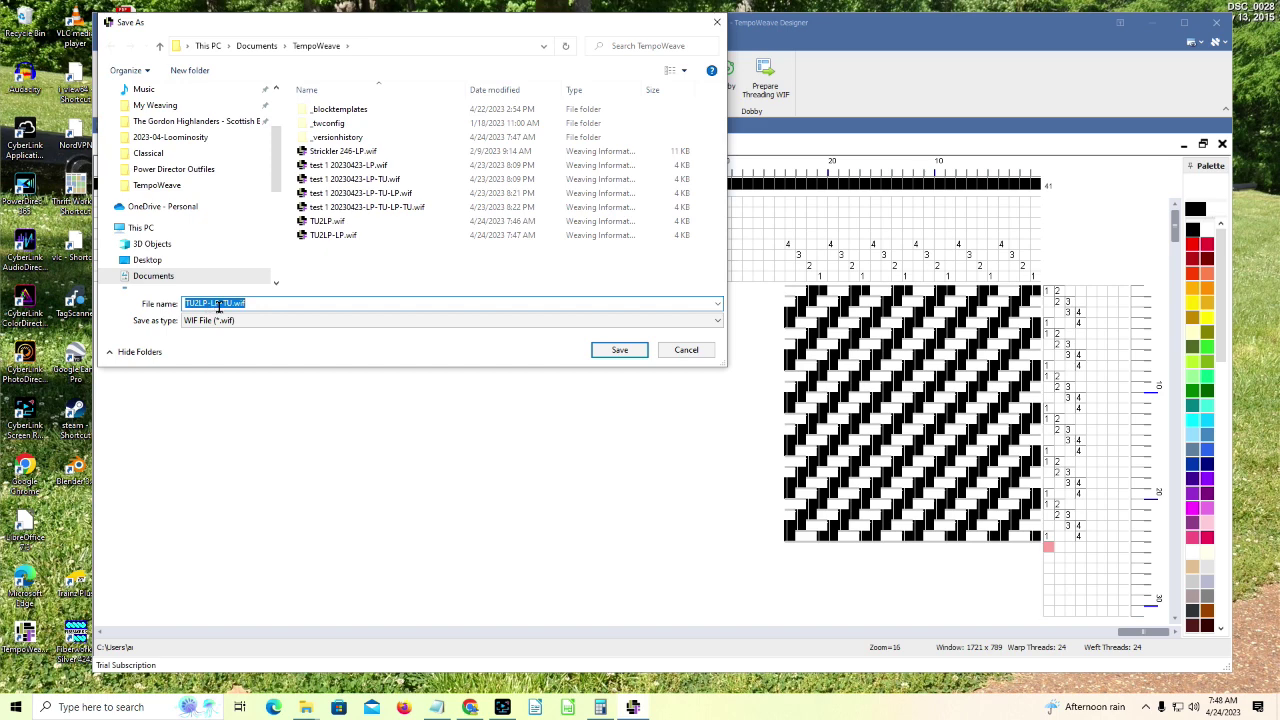
left_click(622, 351)
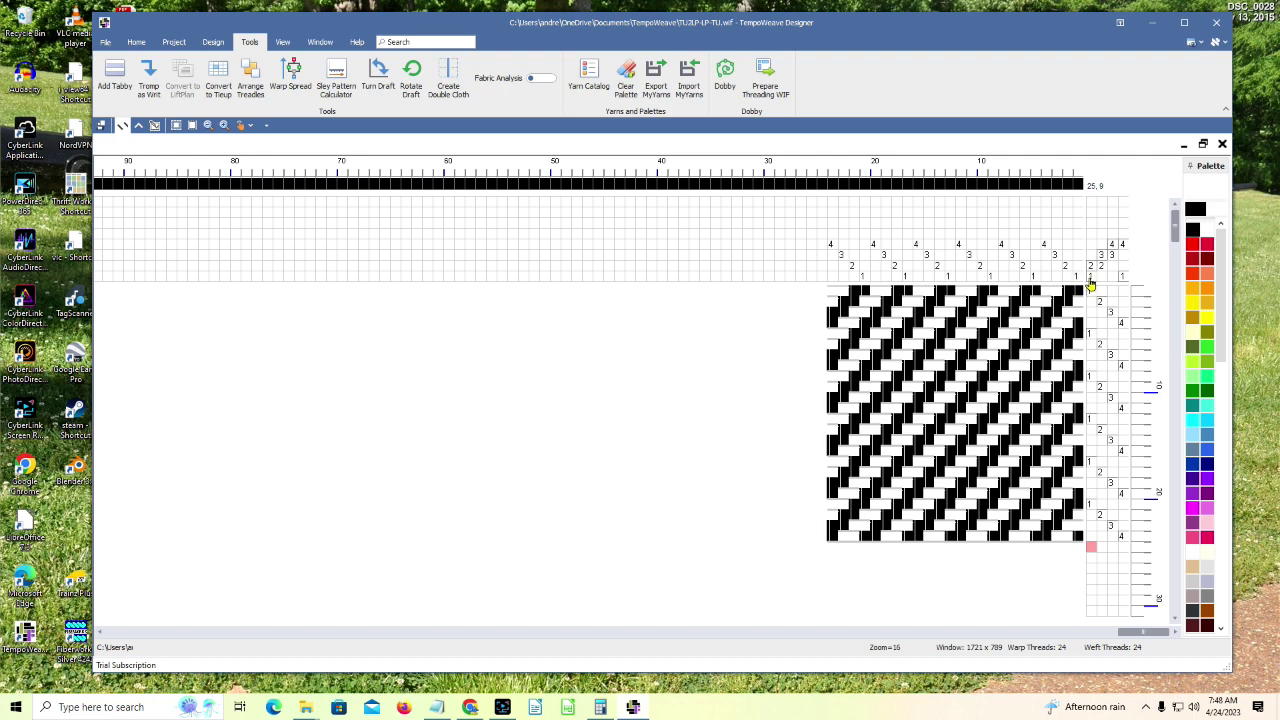
key("ctrl+s")
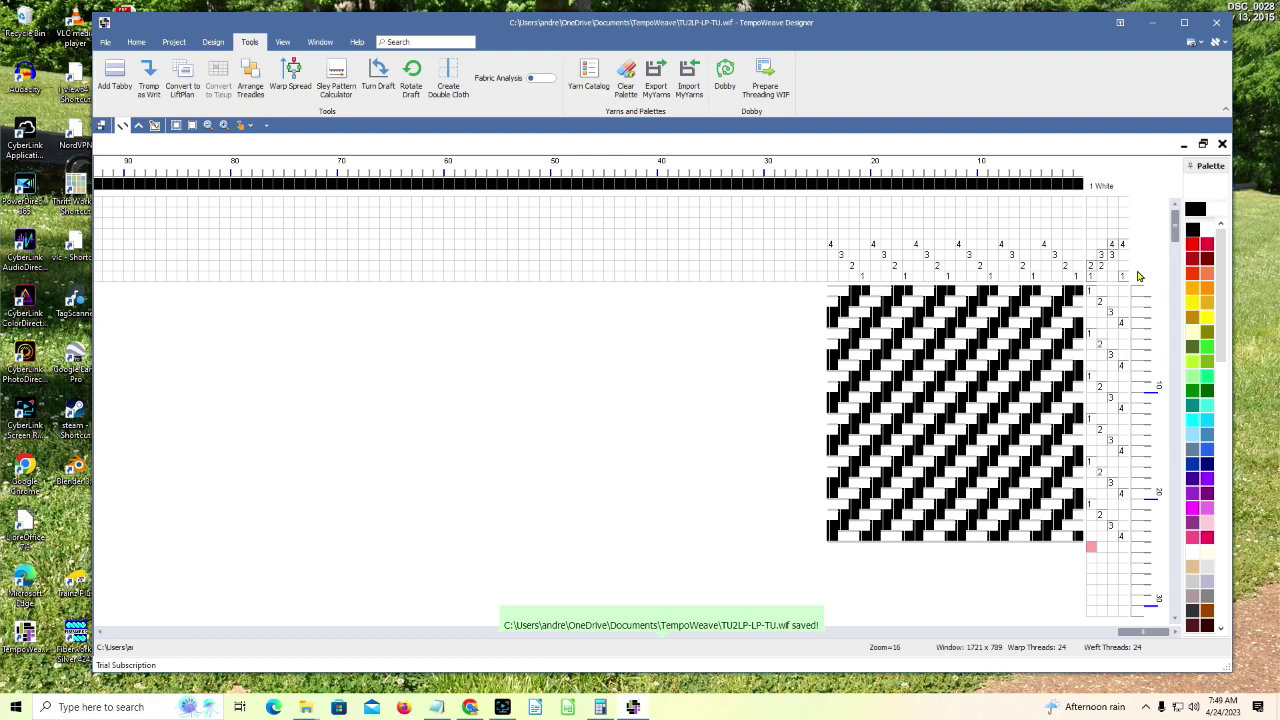
key("alt+F4")
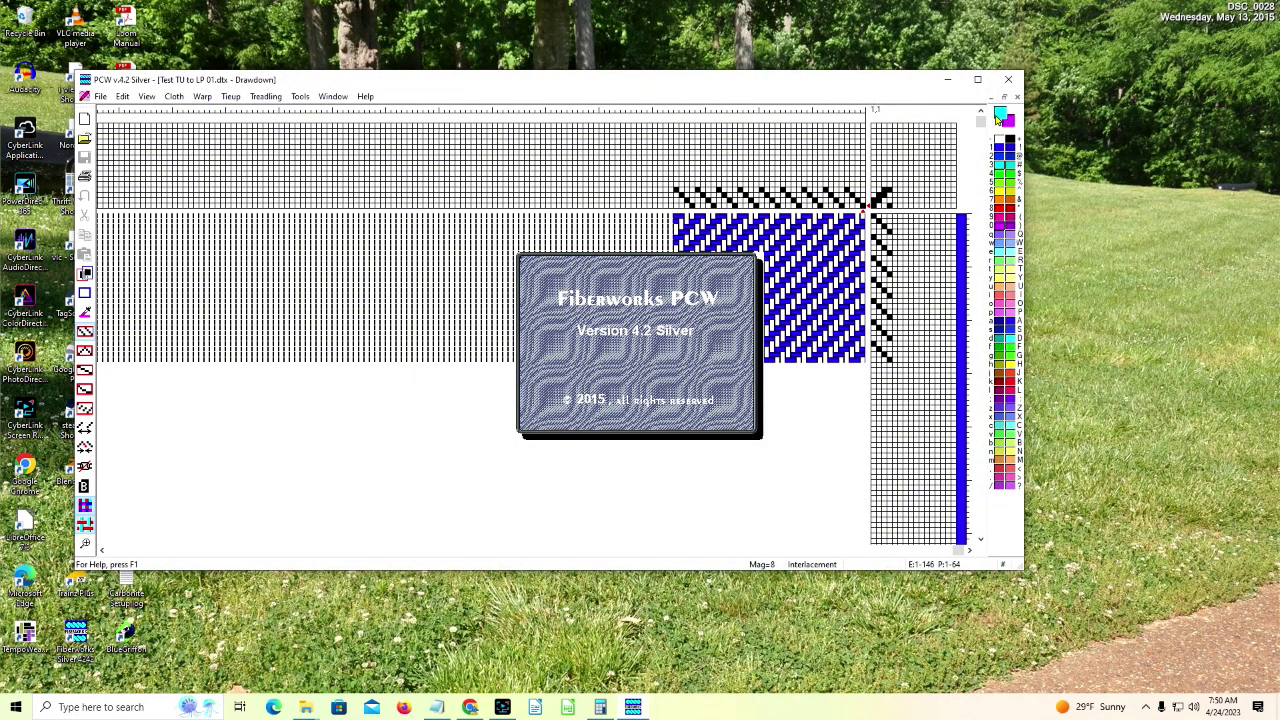
Step: Close the previous drawdown and start a new blank drawdown, pcw1
left_click(1017, 97)
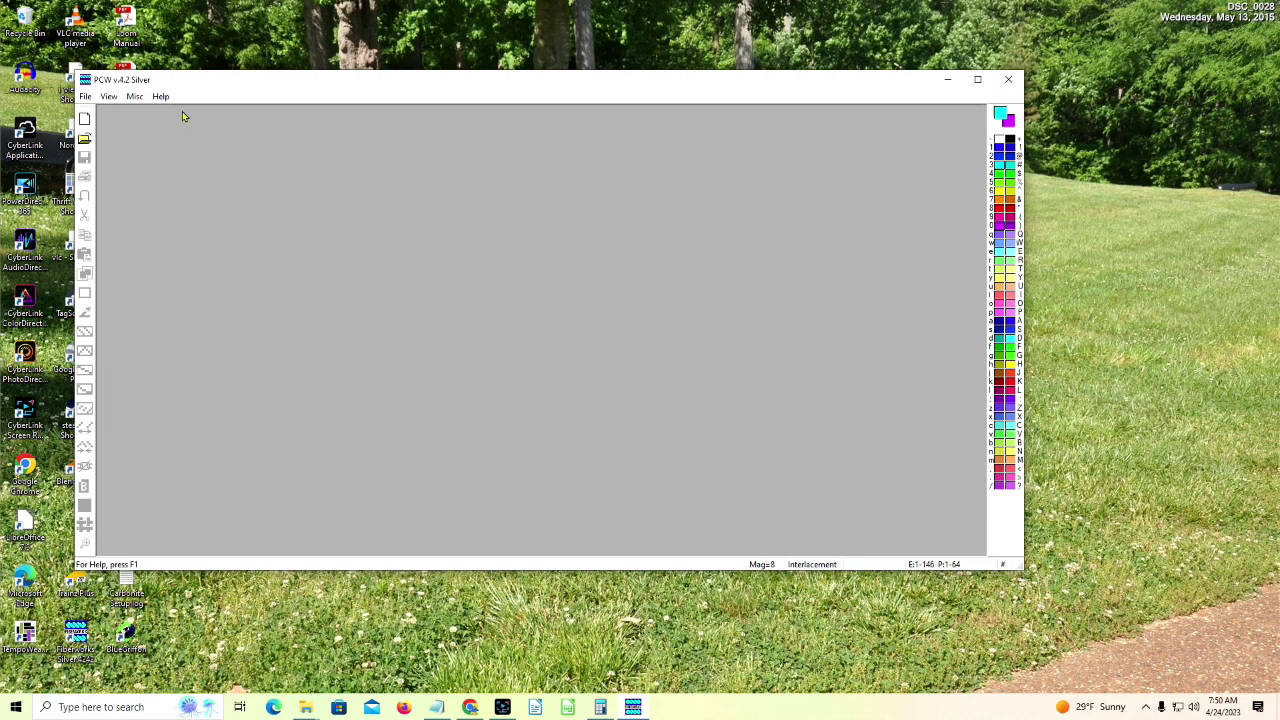
left_click(86, 97)
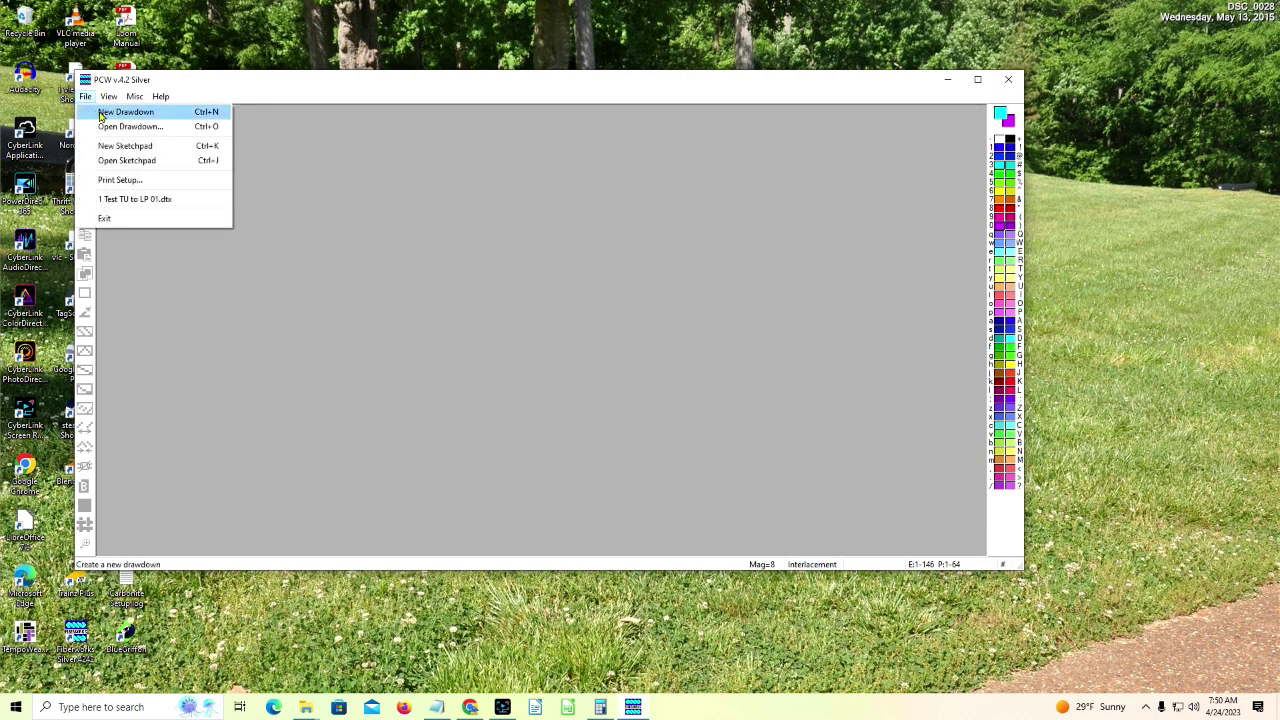
left_click(101, 114)
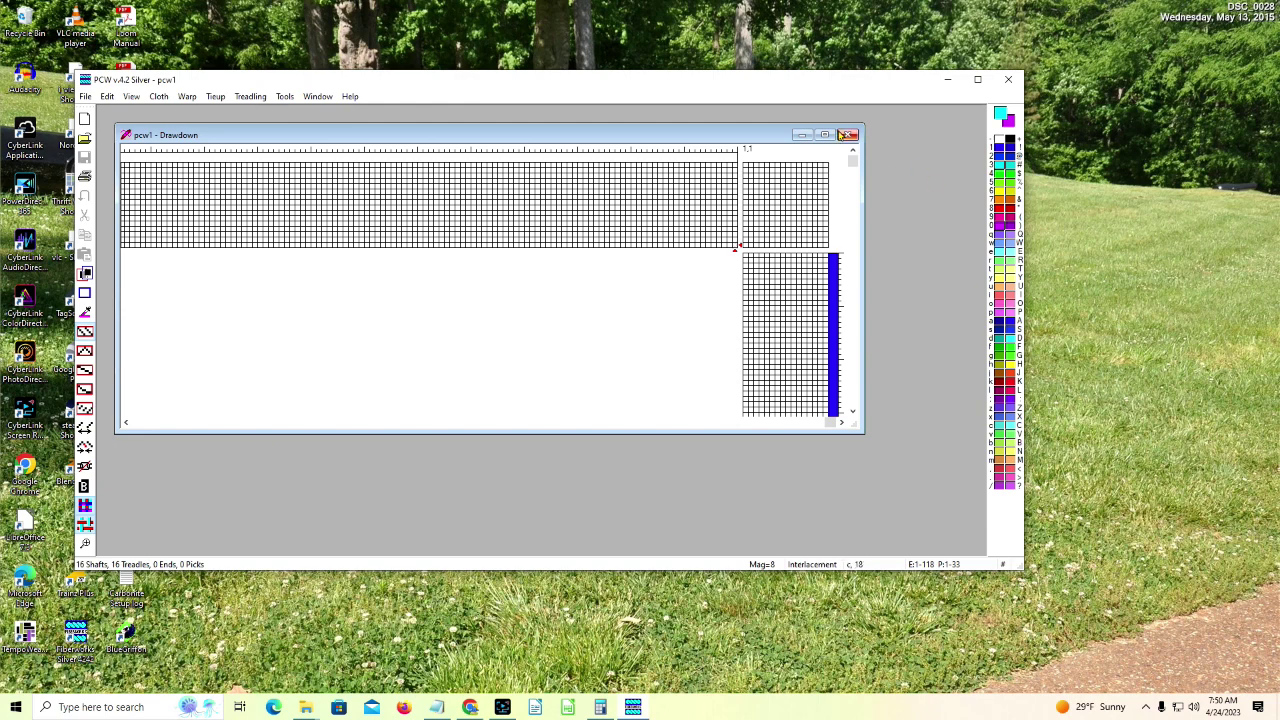
Step: Maximize the drawdown and program windows and magnify the grids to Mag=16
left_click(825, 135)
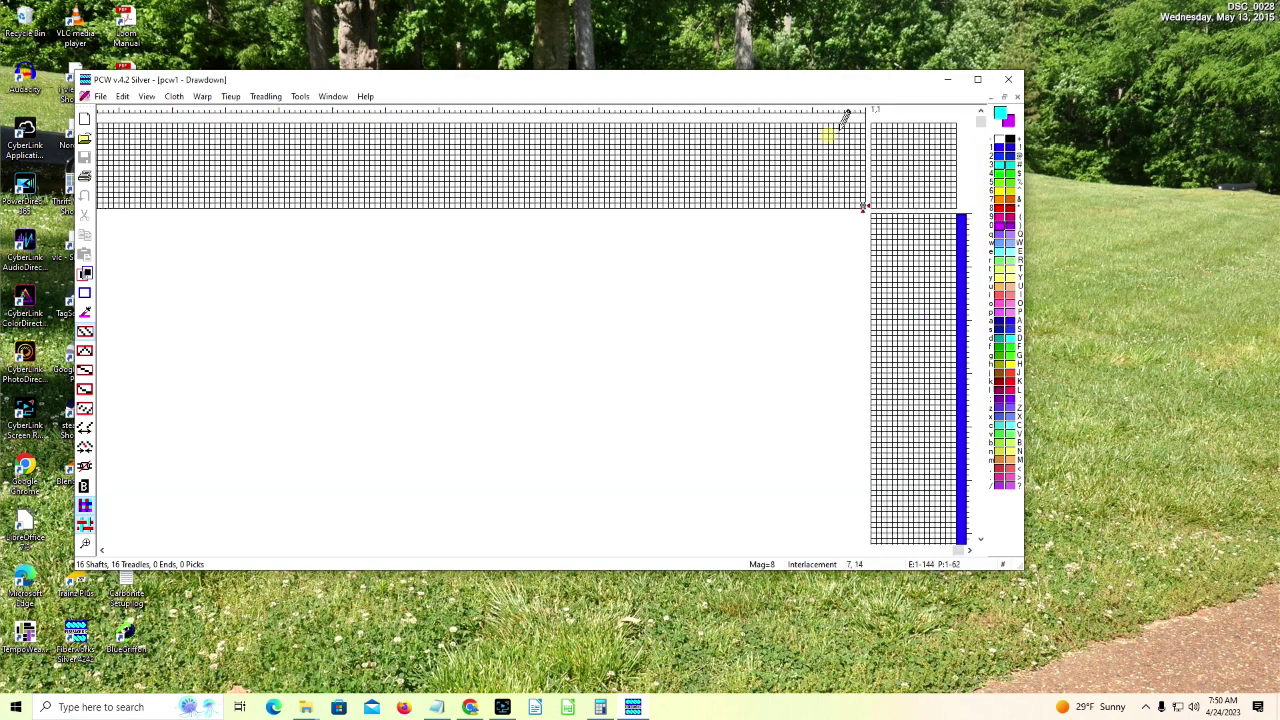
left_click(977, 80)
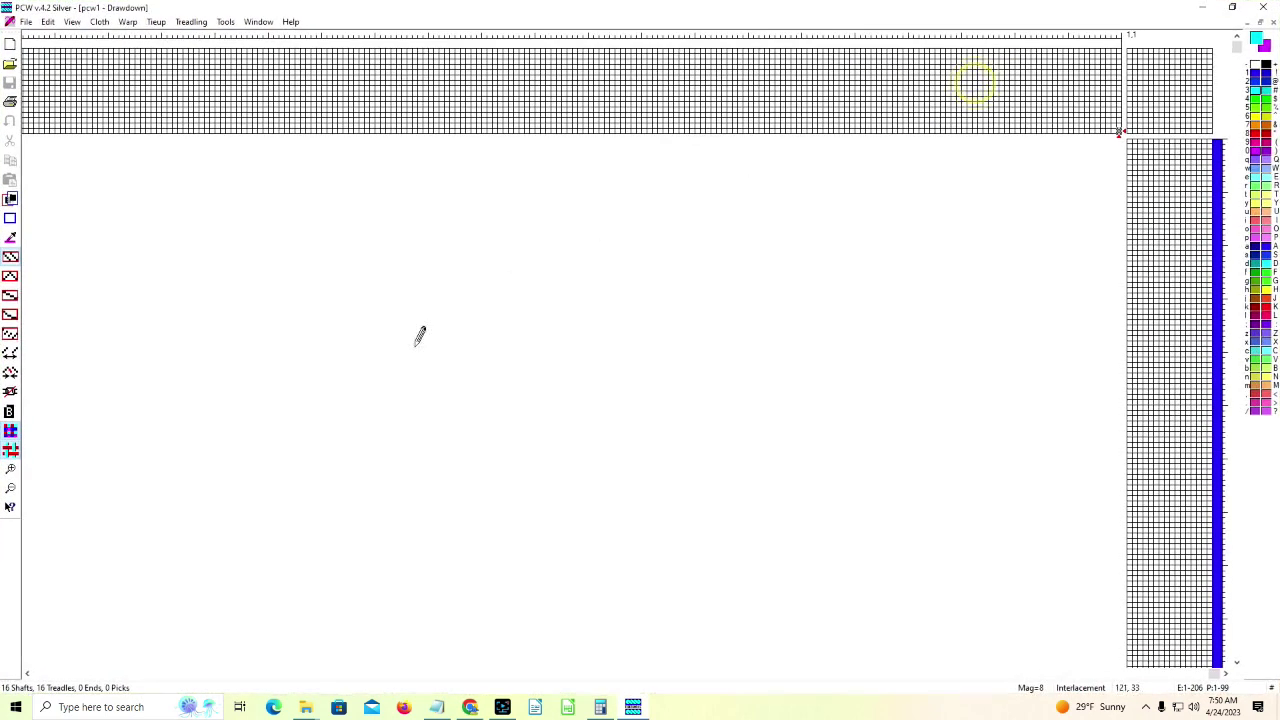
left_click(10, 470)
left_click(10, 470)
left_click(10, 470)
left_click(10, 470)
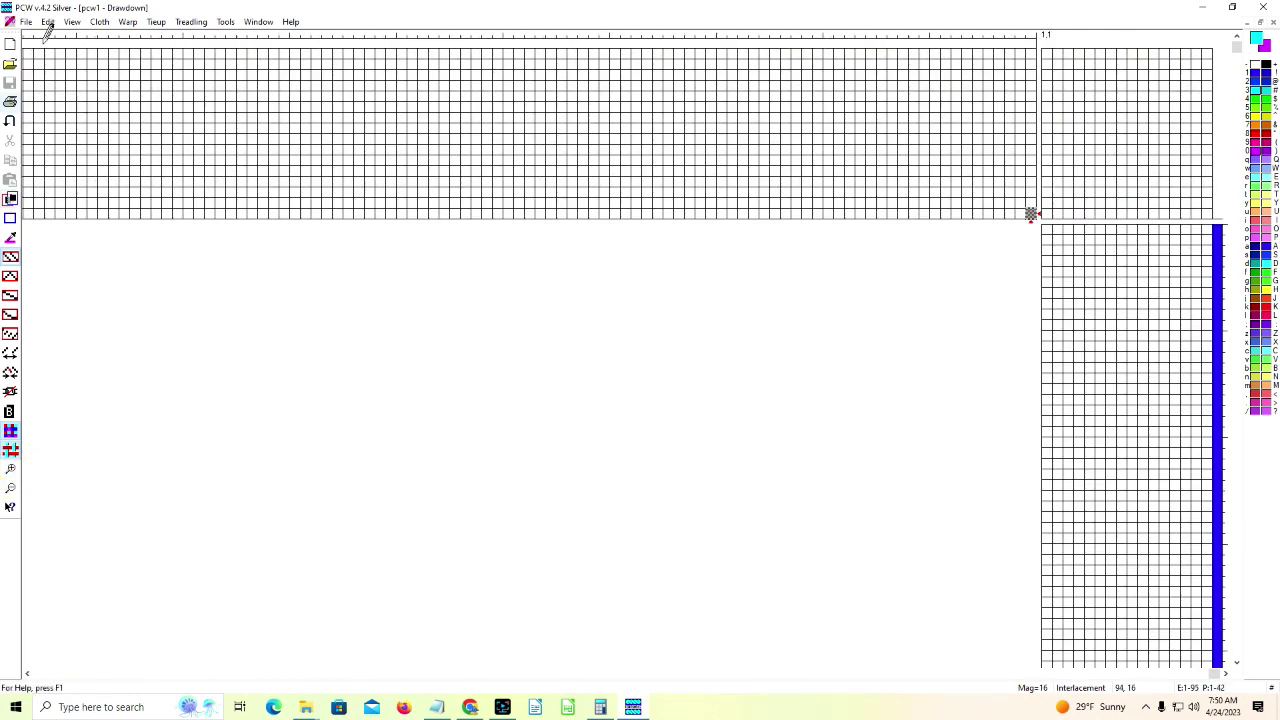
Step: Set the draft to 4 shafts and 4 treadles
left_click(157, 22)
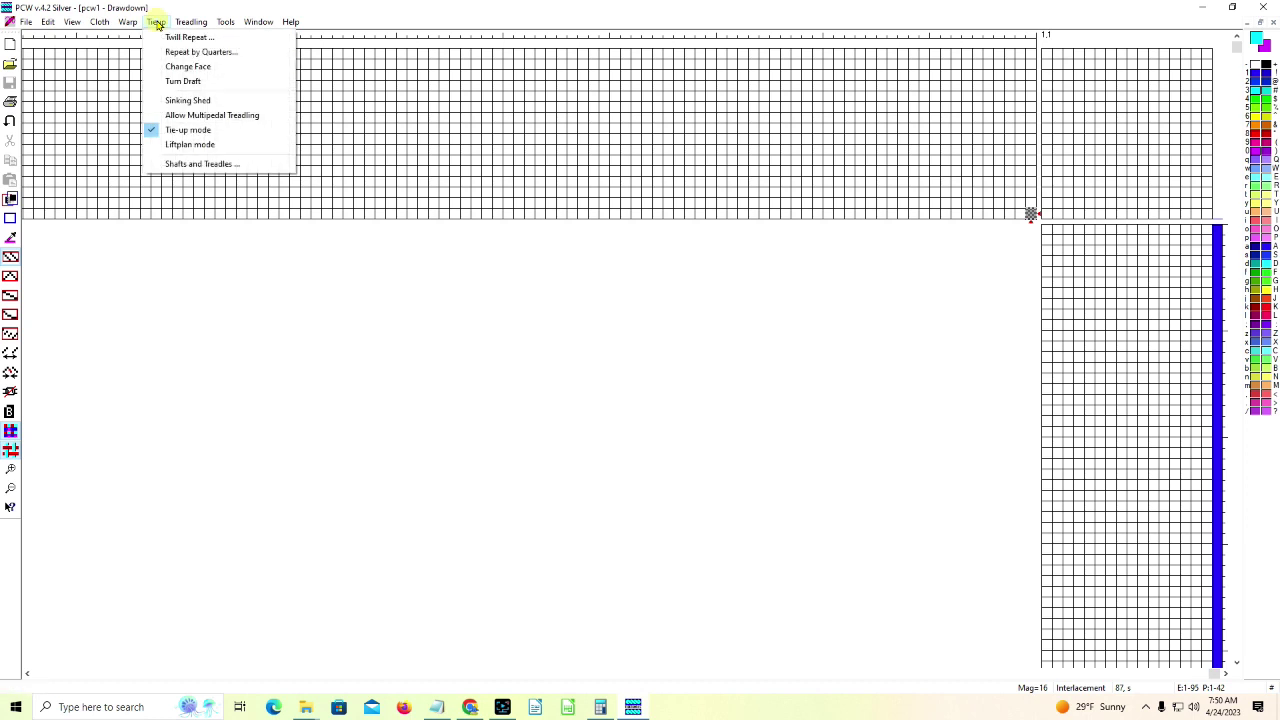
left_click(177, 163)
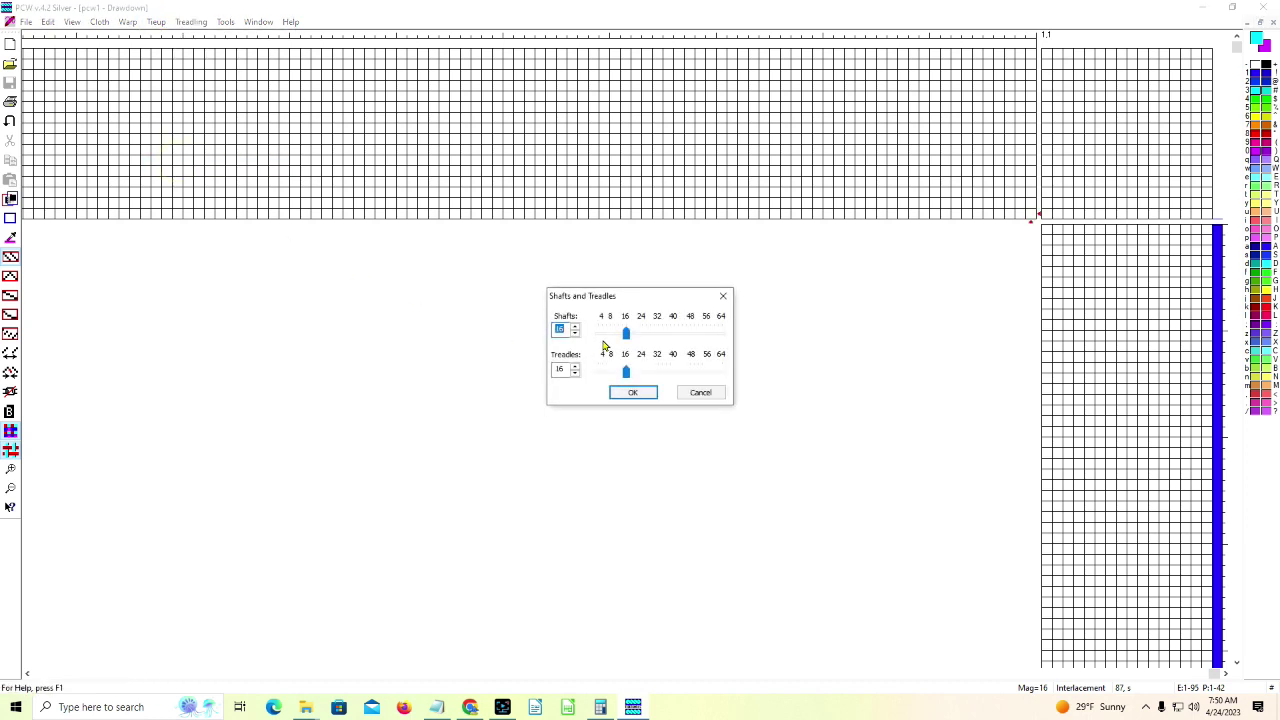
type("4")
left_click(634, 392)
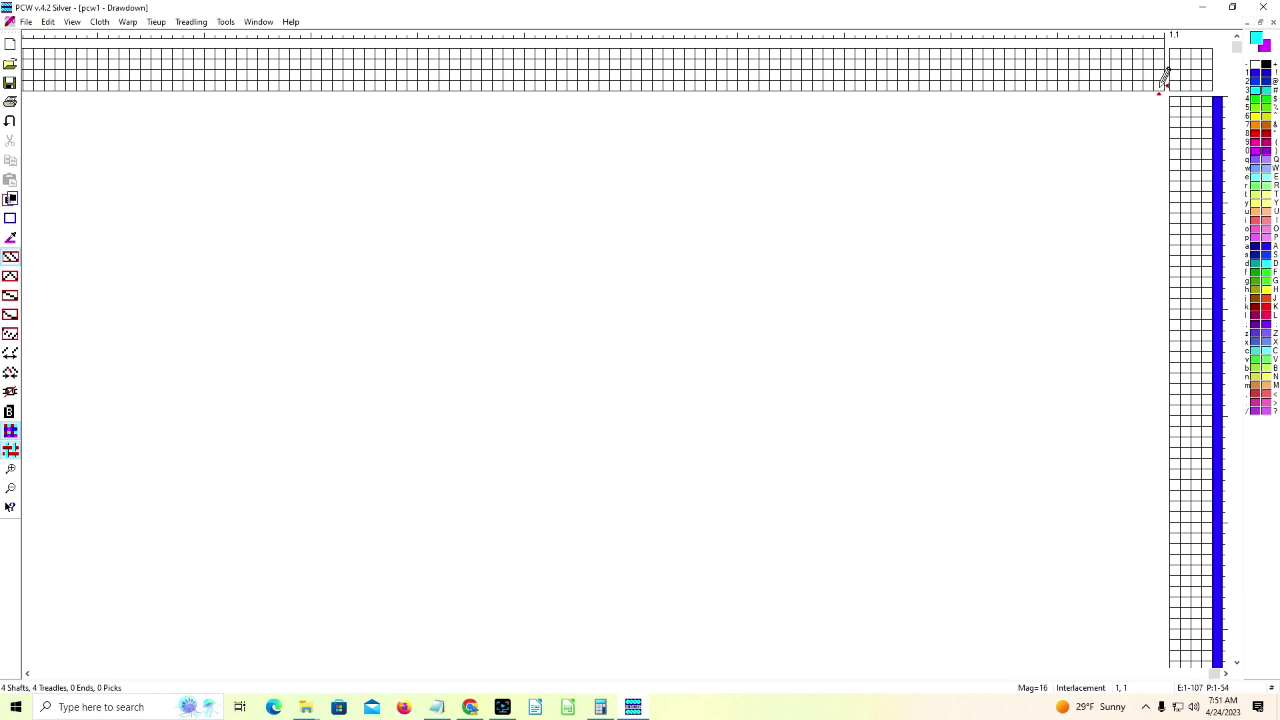
Step: Thread 36 ends in a straight draw over four shafts and enter a 2/2 twill tie-up
mouse_move(1158, 88)
left_mouse_down()
mouse_move(837, 82)
mouse_move(834, 46)
mouse_move(787, 46)
left_mouse_up()
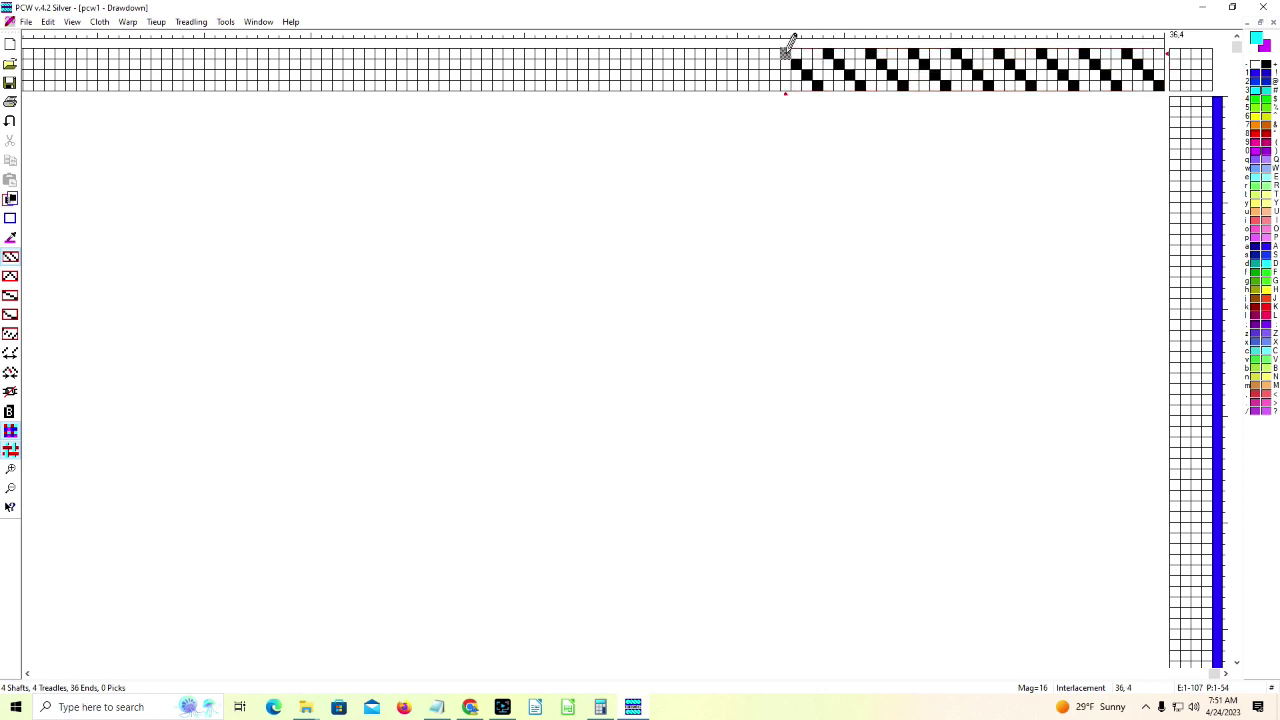
left_click(1174, 84)
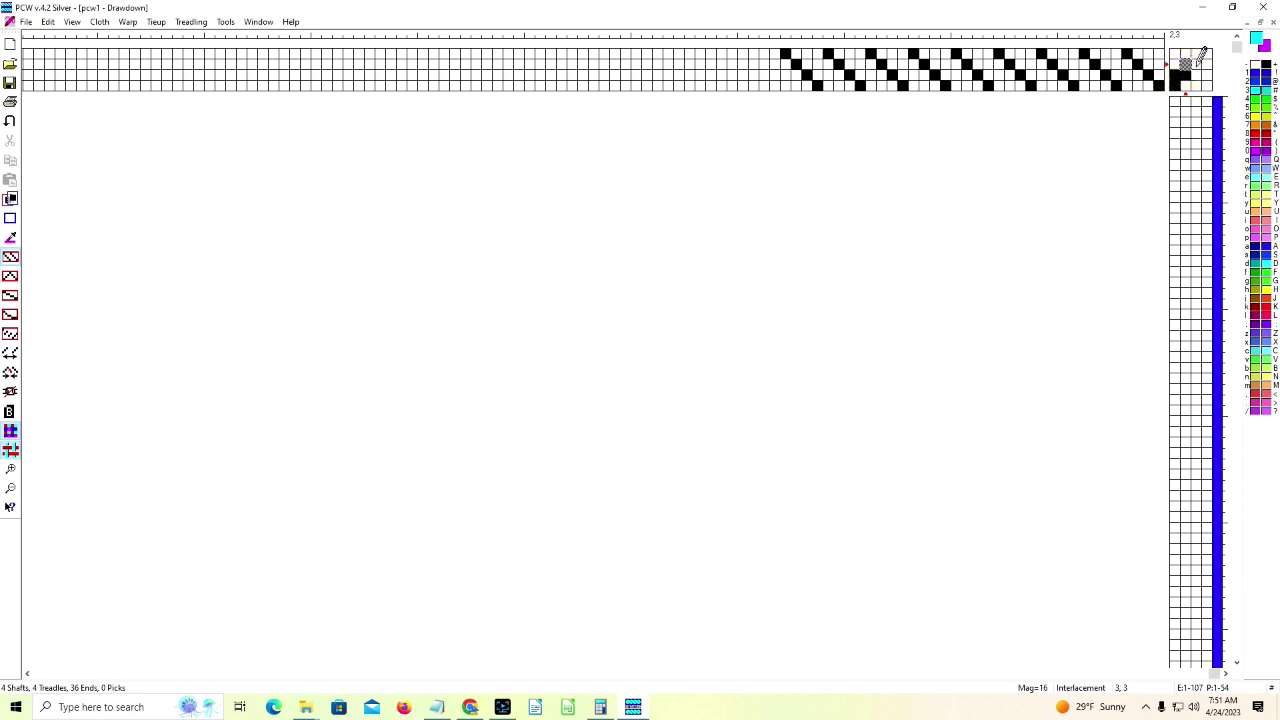
left_click(1195, 65)
left_click(1207, 55)
left_click(1207, 66)
left_click(1207, 85)
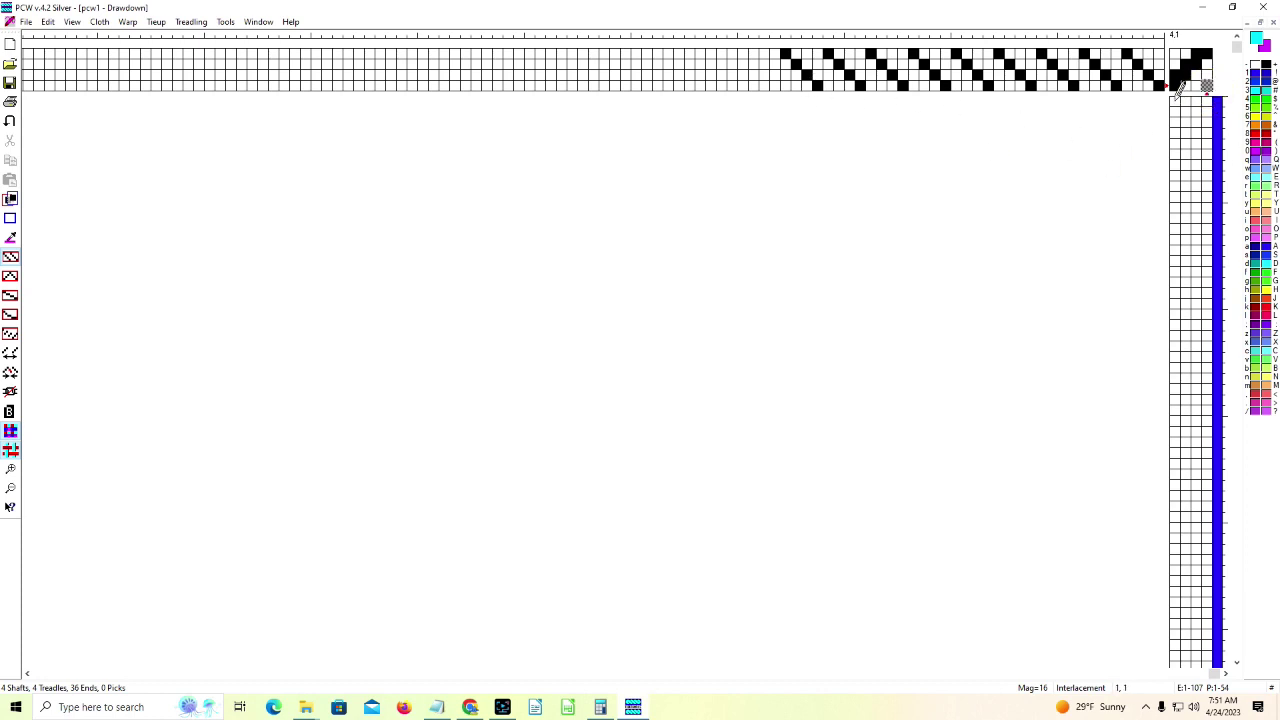
left_click(1175, 100)
Step: Treadle 32 picks in a straight run down the treadling grid
left_click_drag(1175, 100, 1207, 426)
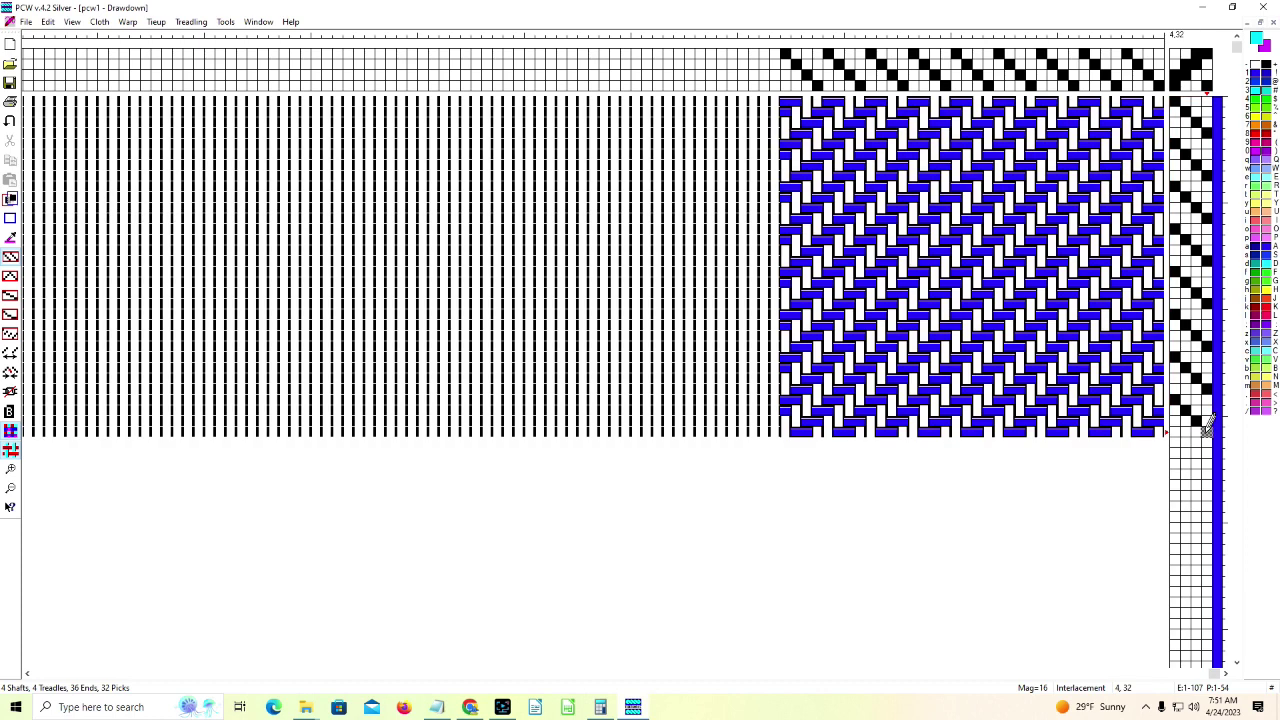
Step: Save the twill draft as tu2lp.dtx in the My Designs folder
left_click(26, 22)
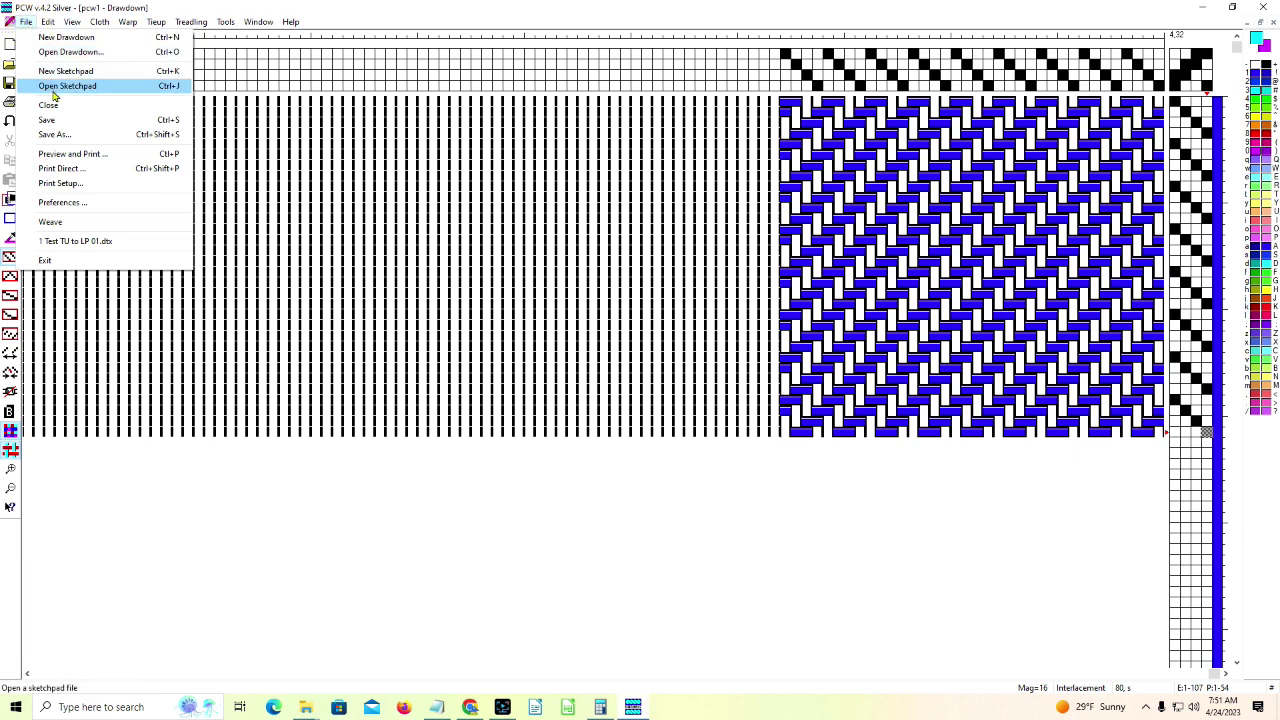
left_click(62, 134)
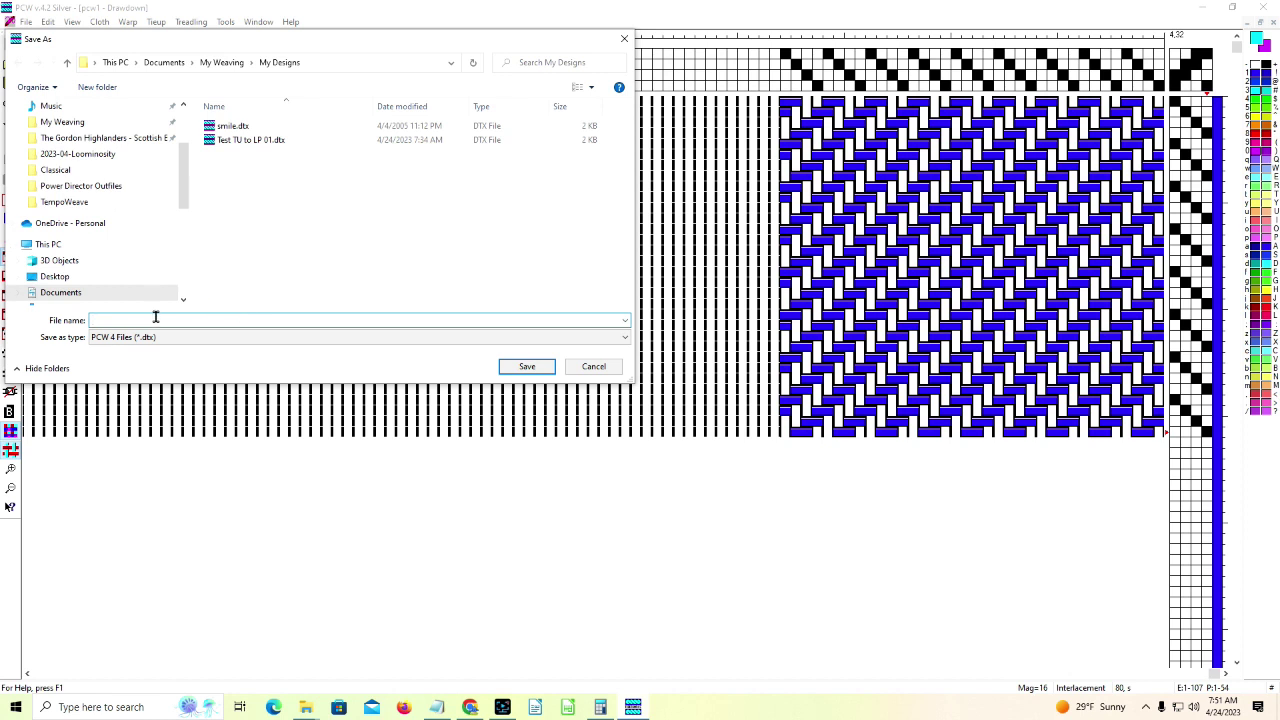
type("tu2lp")
left_click(527, 367)
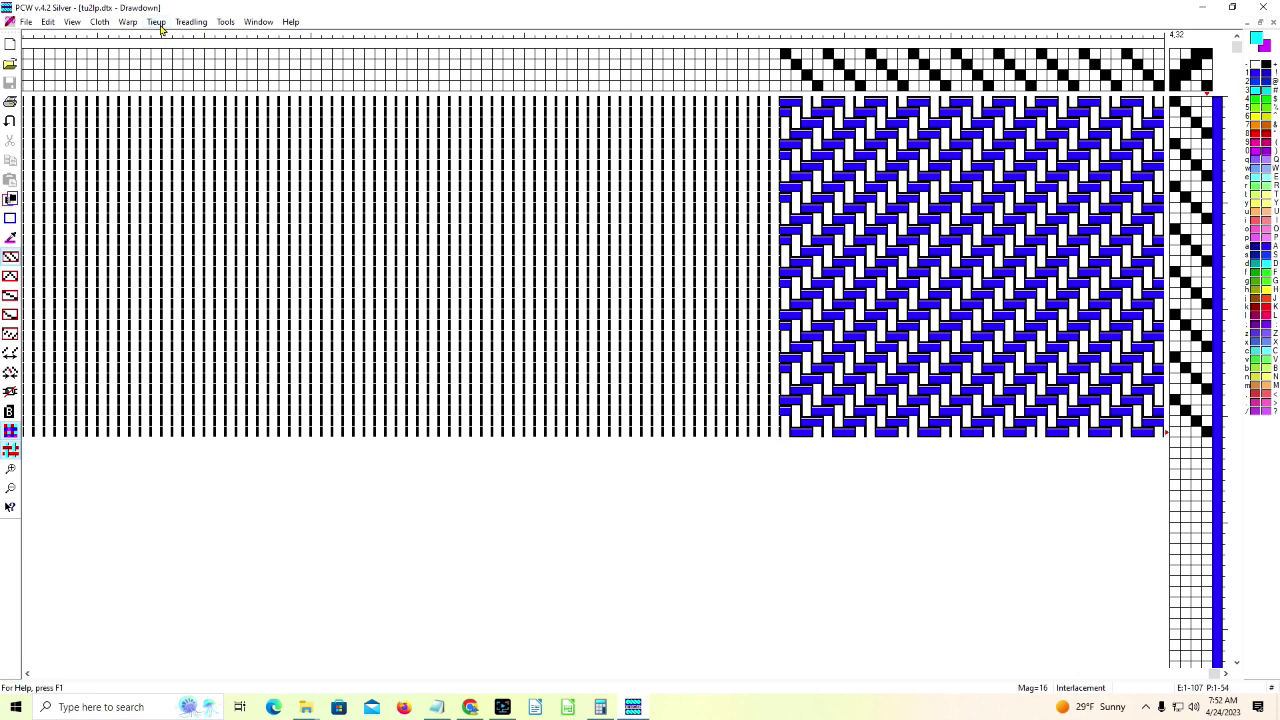
left_click(157, 22)
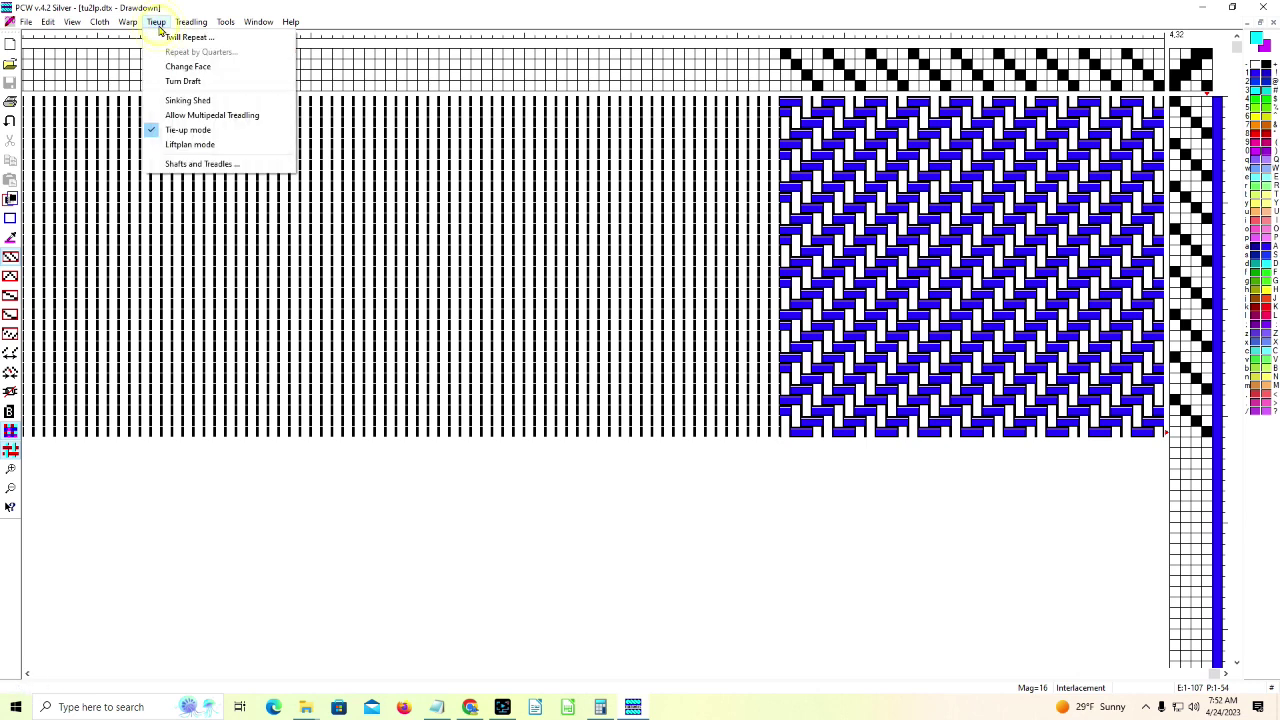
Step: Switch the draft to Liftplan mode and enlarge the view to Mag=24
left_click(180, 146)
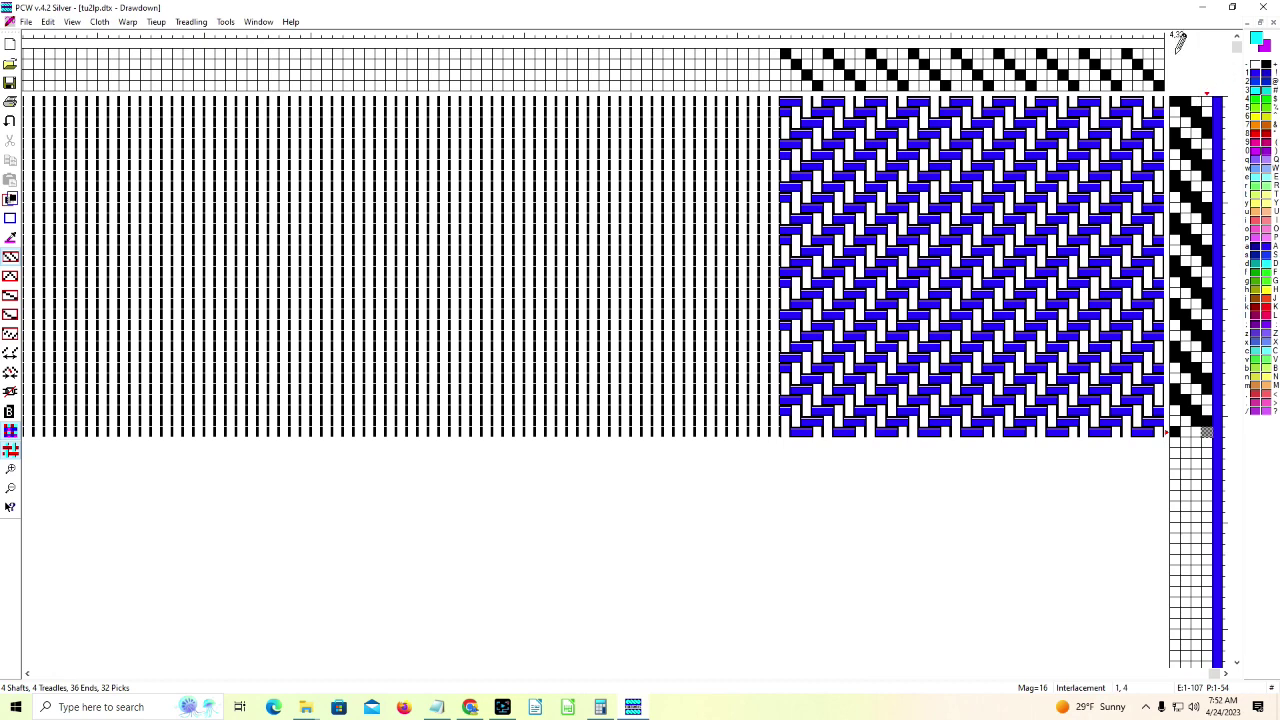
left_click(9, 470)
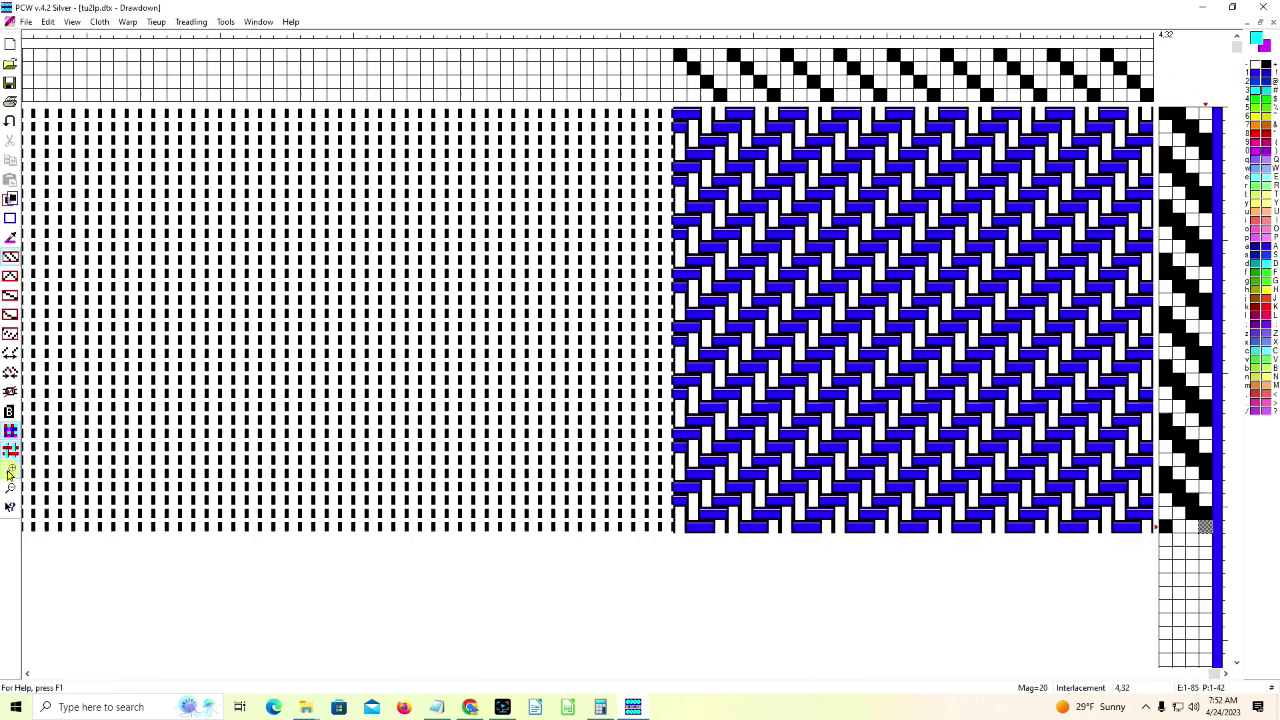
left_click(9, 470)
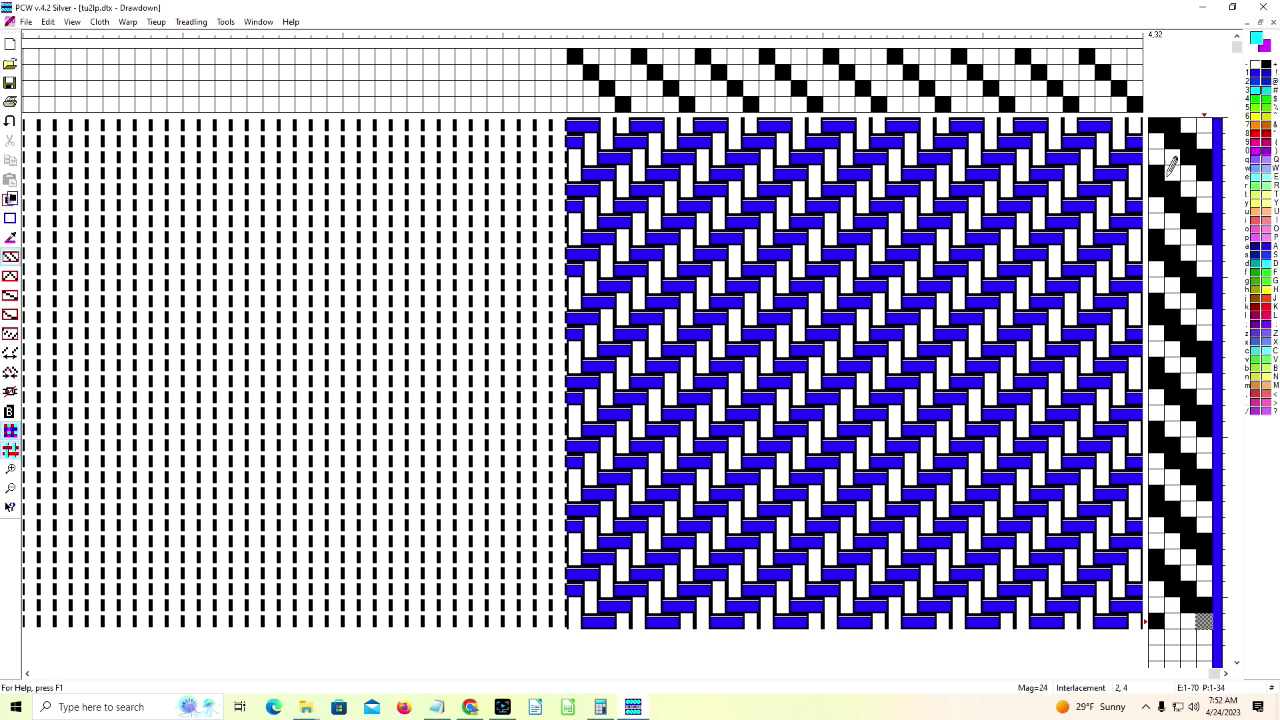
Step: Switch tu2lp.dtx back to tie-up mode, then quit Fiberworks PCW, declining to save changes
left_click(155, 22)
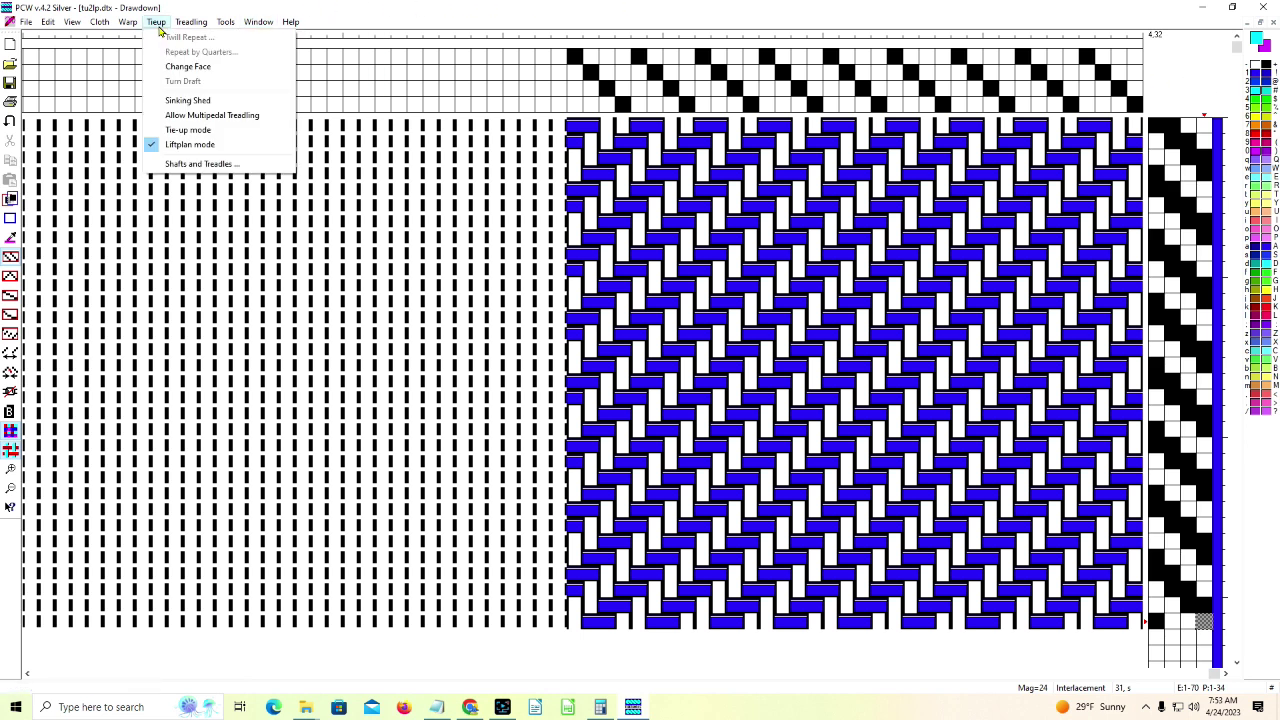
left_click(166, 131)
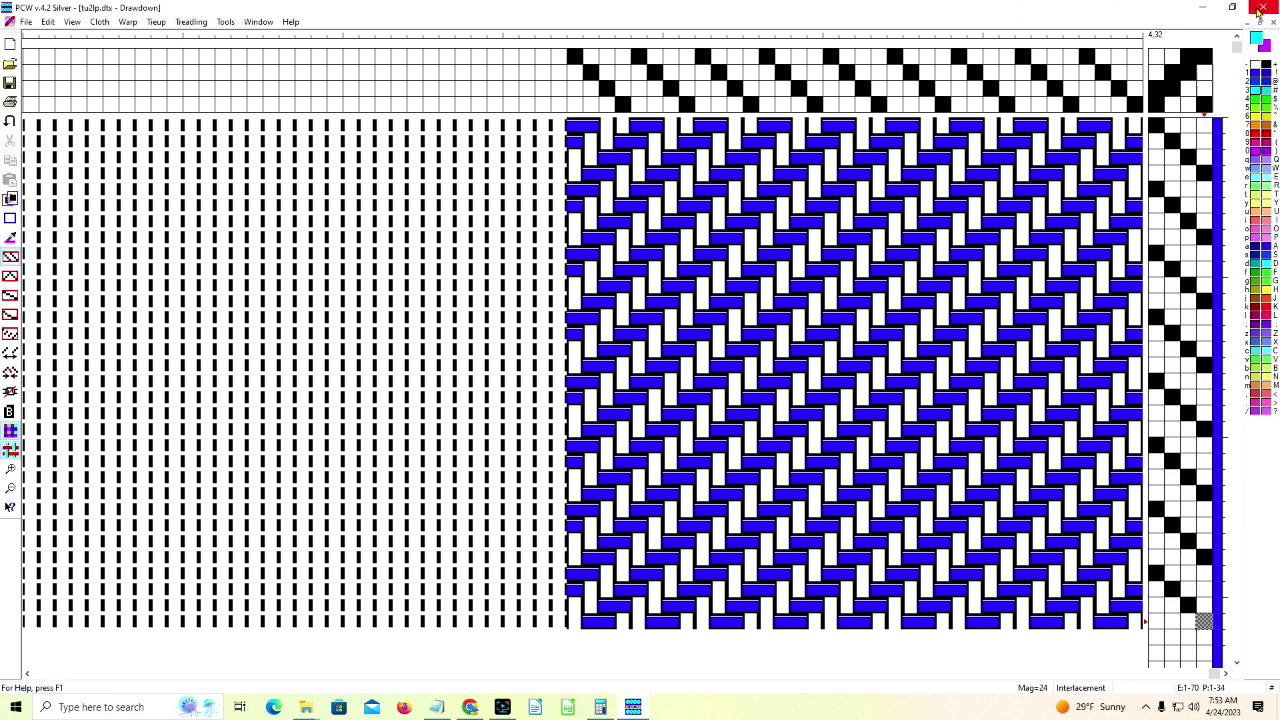
left_click(1258, 9)
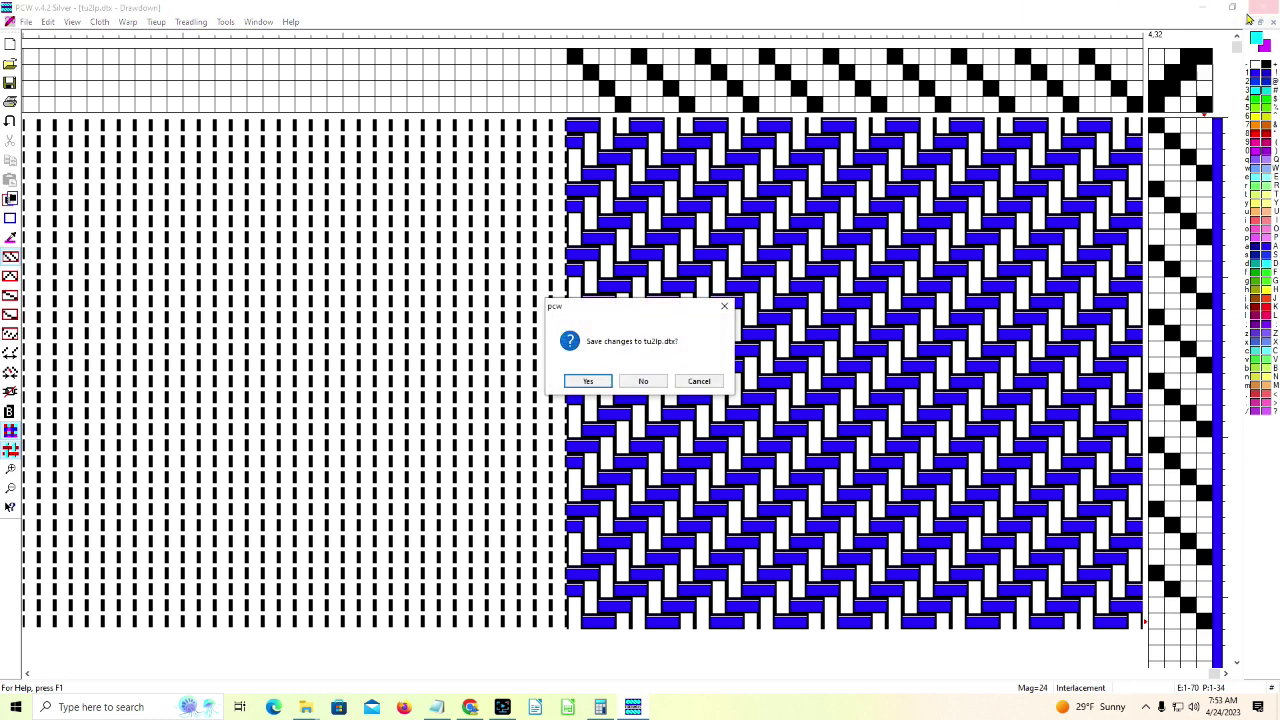
left_click(645, 382)
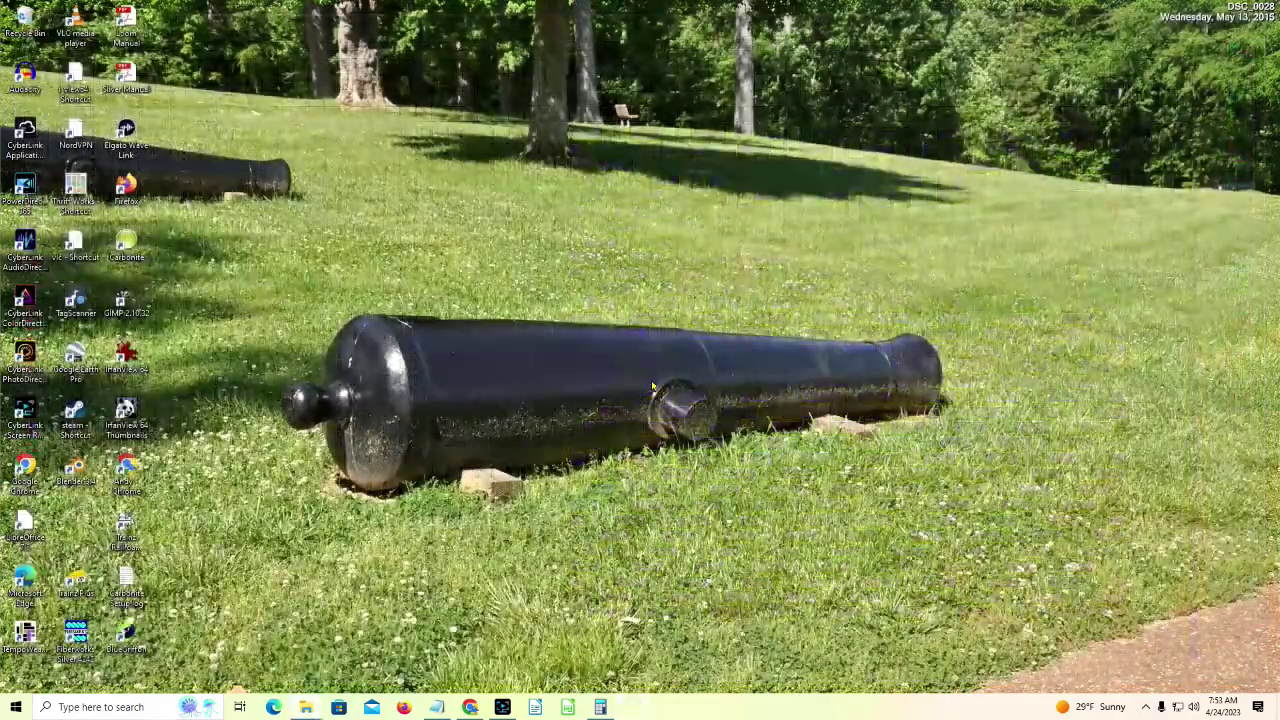